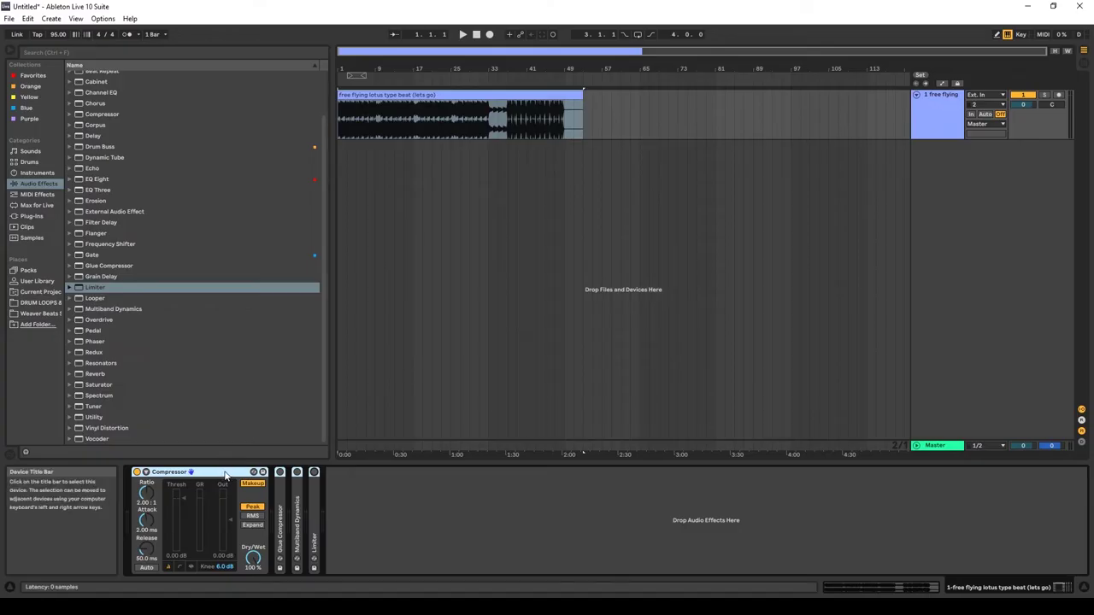
- Unfold the collapsed Glue Compressor and Multiband Dynamics devices, and delete Multiband Dynamics from the chain
{"action": "double_click", "coordinate": [279, 496]}
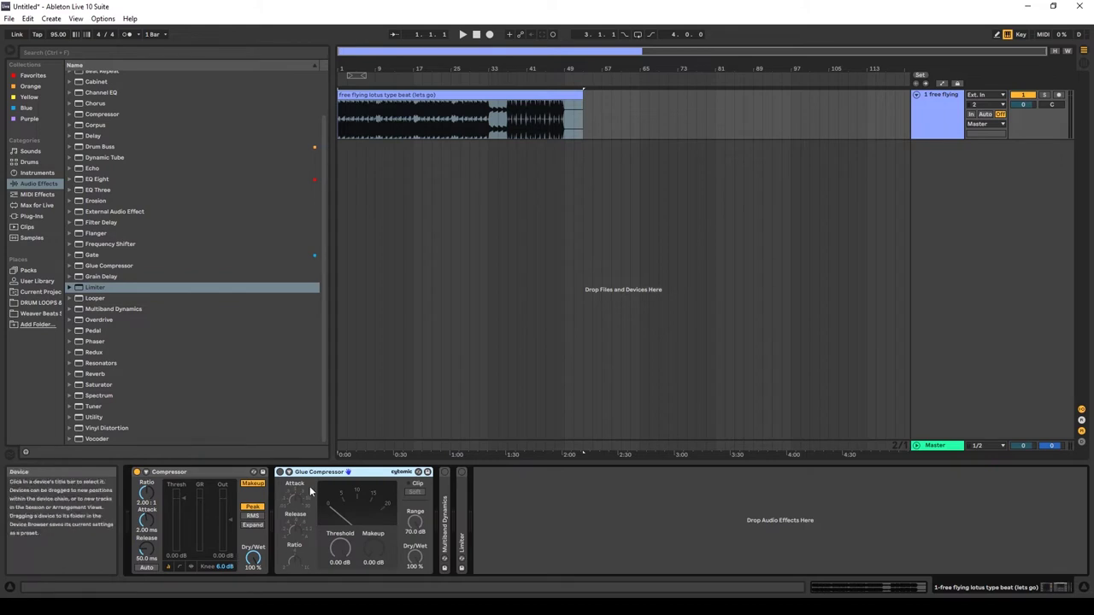
{"action": "double_click", "coordinate": [445, 513]}
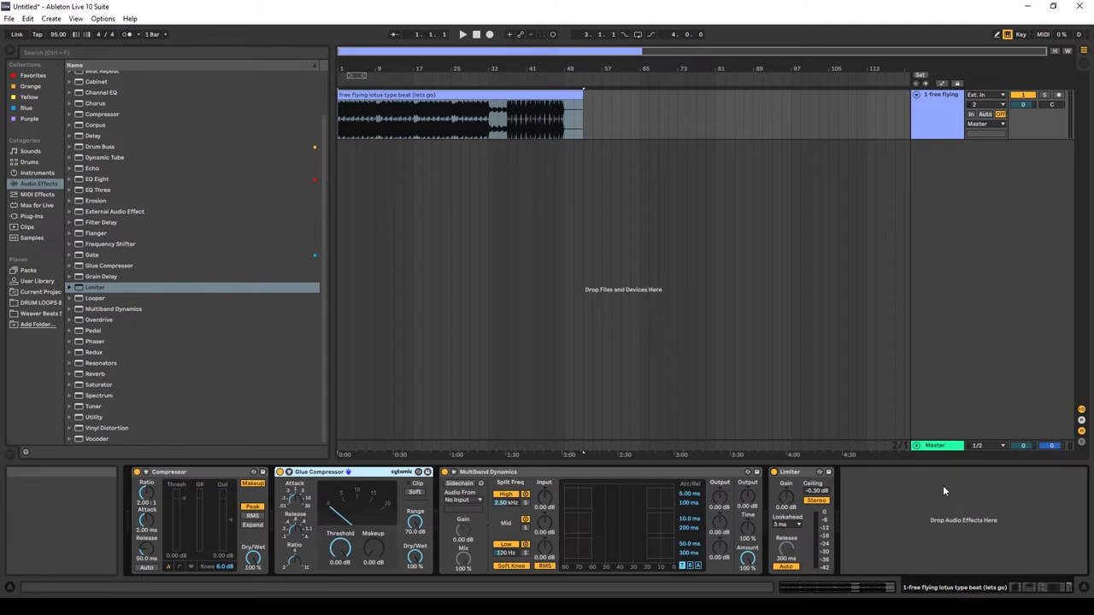
{"action": "right_click", "coordinate": [471, 472]}
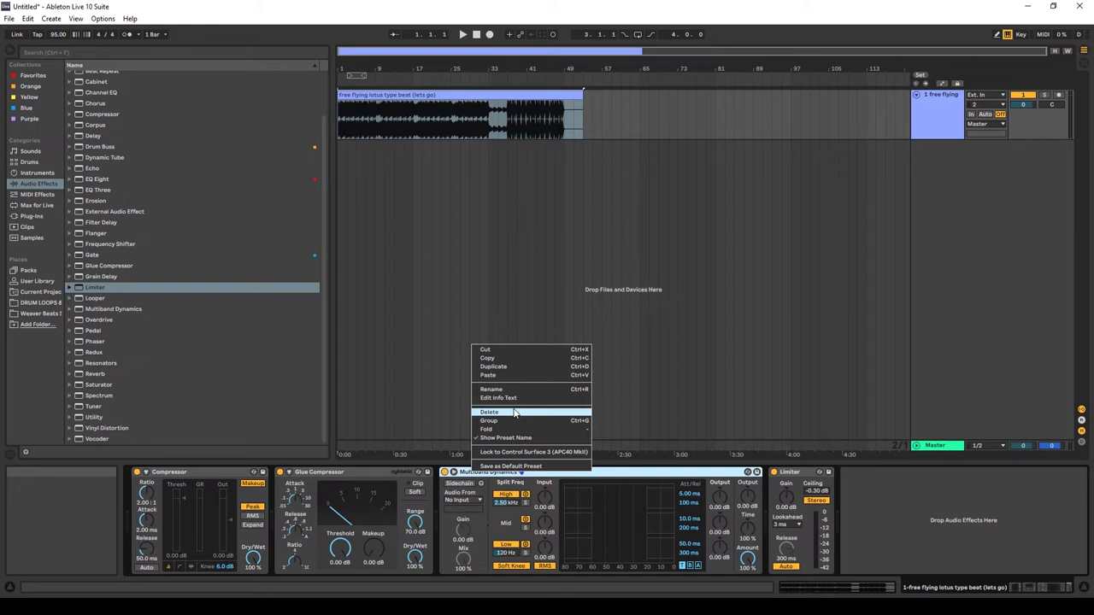
{"action": "left_click", "coordinate": [513, 412]}
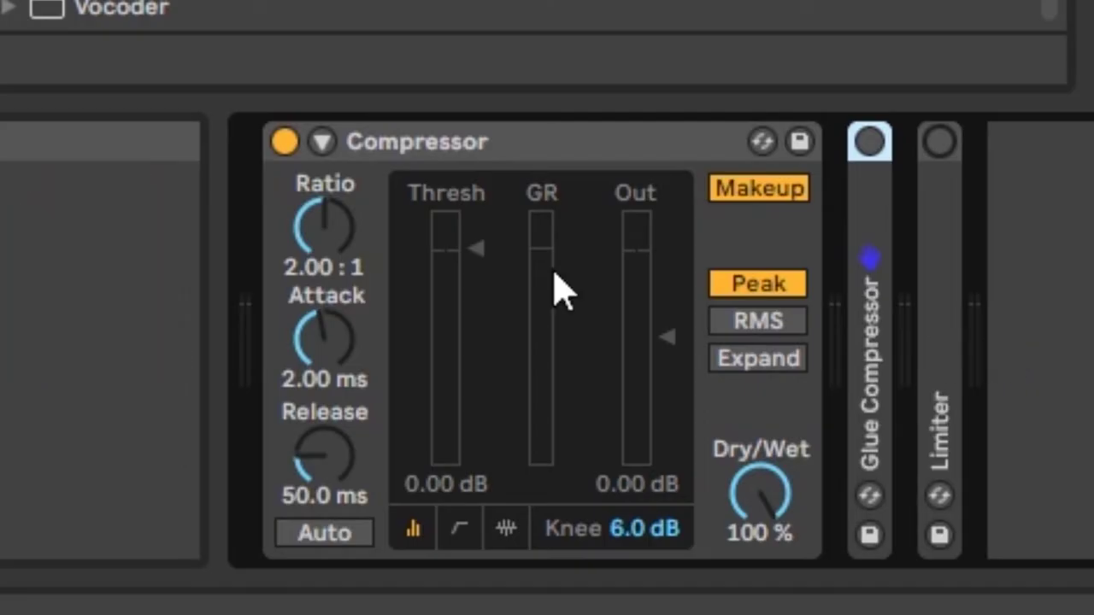
- Set the Compressor's ratio to 1.00:1, attack to 1.39 ms, release to 37.4 ms and threshold to -2.44 dB
{"action": "left_click_drag", "start_coordinate": [362, 244], "coordinate": [325, 244]}
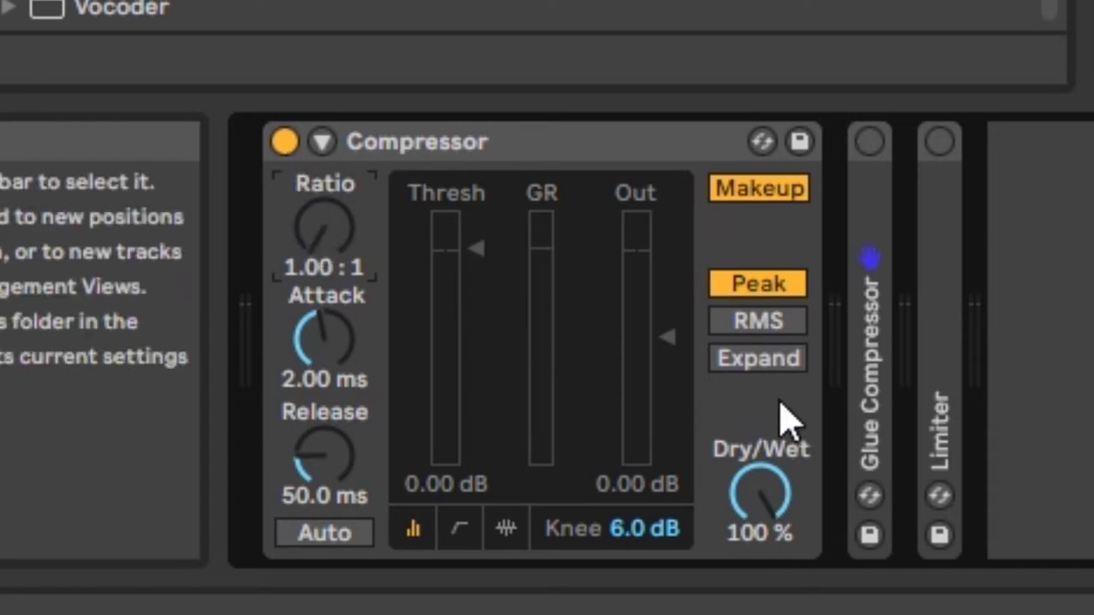
{"action": "left_click", "coordinate": [761, 366]}
{"action": "mouse_move", "coordinate": [371, 273]}
{"action": "left_mouse_down"}
{"action": "mouse_move", "coordinate": [371, 257]}
{"action": "mouse_move", "coordinate": [371, 282]}
{"action": "left_mouse_up"}
{"action": "left_click_drag", "start_coordinate": [337, 378], "coordinate": [346, 384]}
{"action": "left_click_drag", "start_coordinate": [353, 449], "coordinate": [352, 479]}
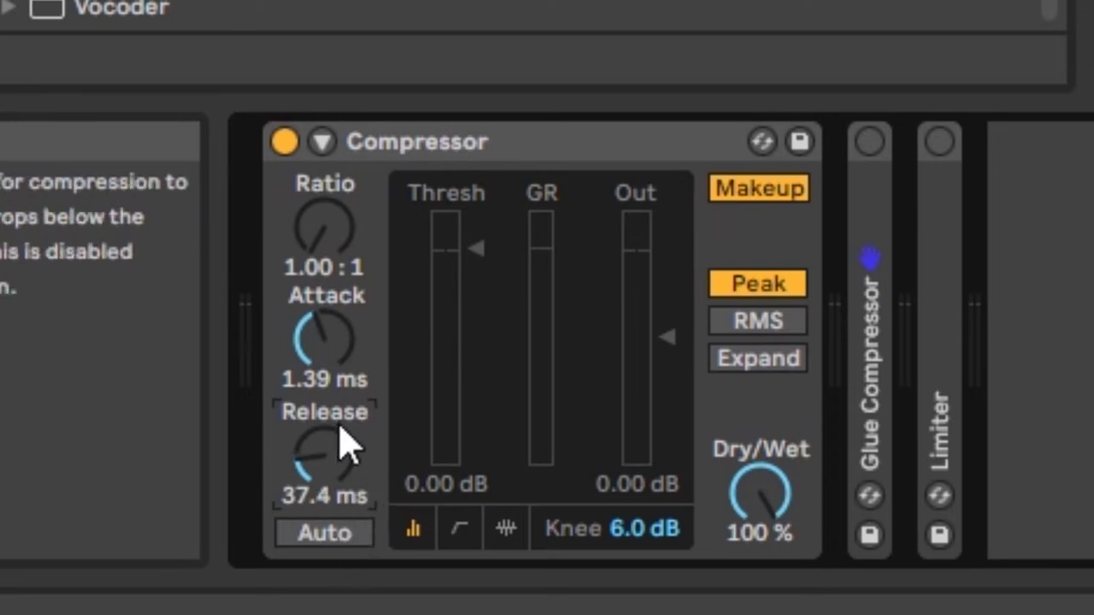
{"action": "mouse_move", "coordinate": [477, 248]}
{"action": "left_mouse_down"}
{"action": "mouse_move", "coordinate": [476, 284]}
{"action": "mouse_move", "coordinate": [476, 262]}
{"action": "left_mouse_up"}
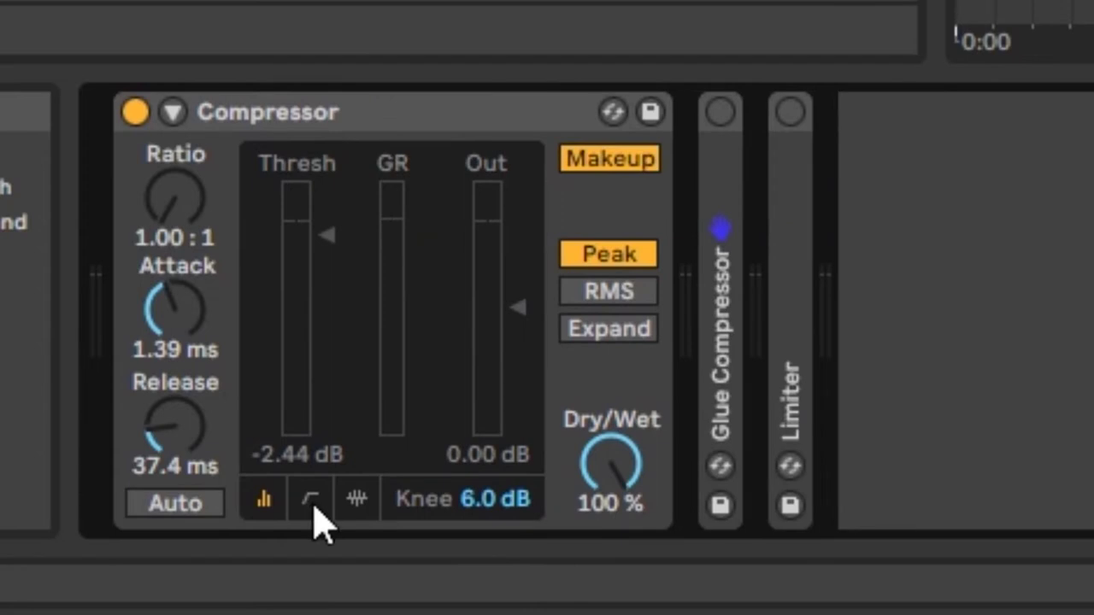
- Examine the Compressor's transfer curve, activity and collapsed views with their lookahead and envelope options, finishing on the transfer curve
{"action": "left_click", "coordinate": [311, 503]}
{"action": "left_click", "coordinate": [356, 501]}
{"action": "left_click", "coordinate": [312, 502]}
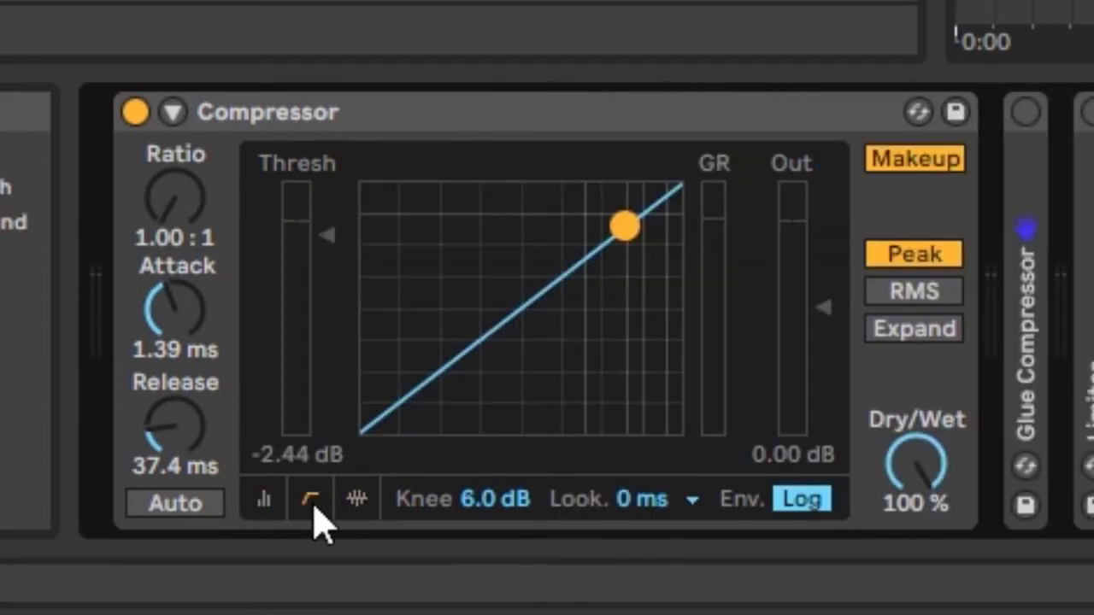
{"action": "left_click", "coordinate": [675, 516]}
{"action": "left_click", "coordinate": [680, 517]}
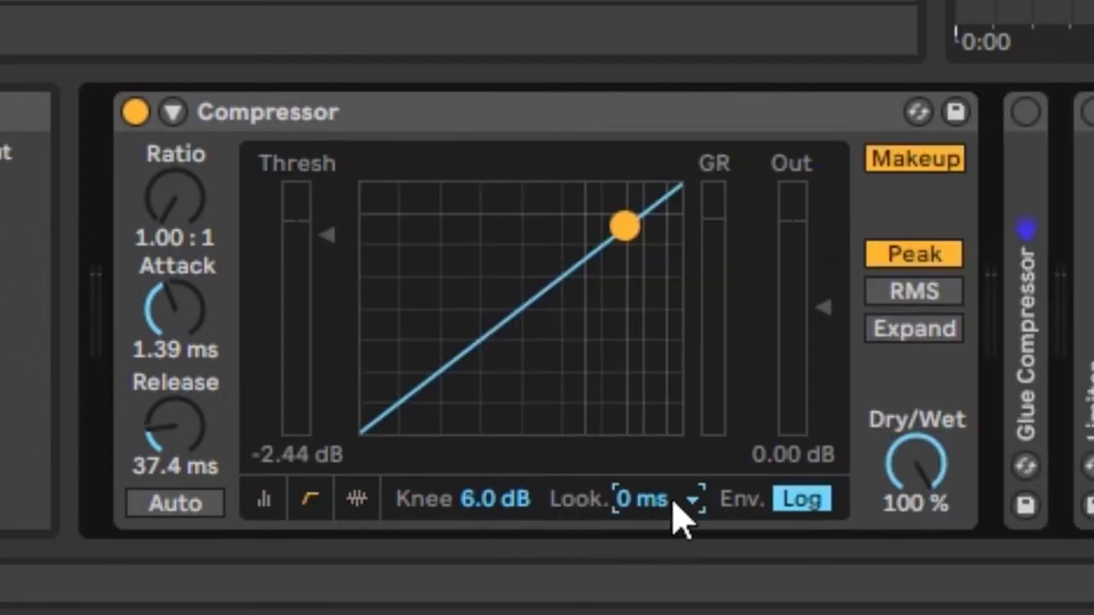
{"action": "left_click", "coordinate": [703, 547]}
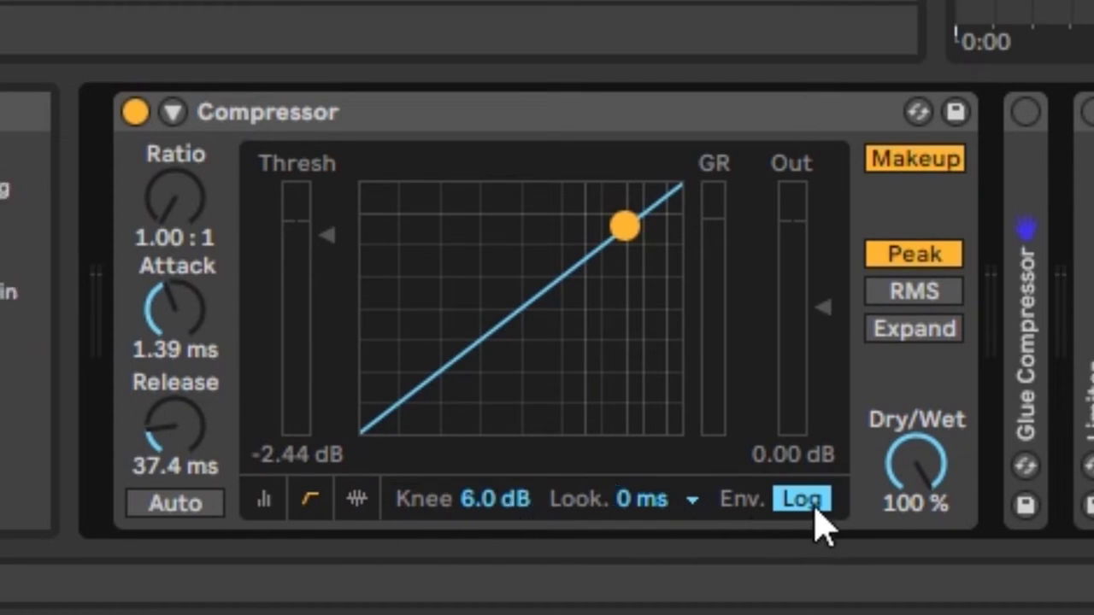
{"action": "left_click", "coordinate": [357, 501]}
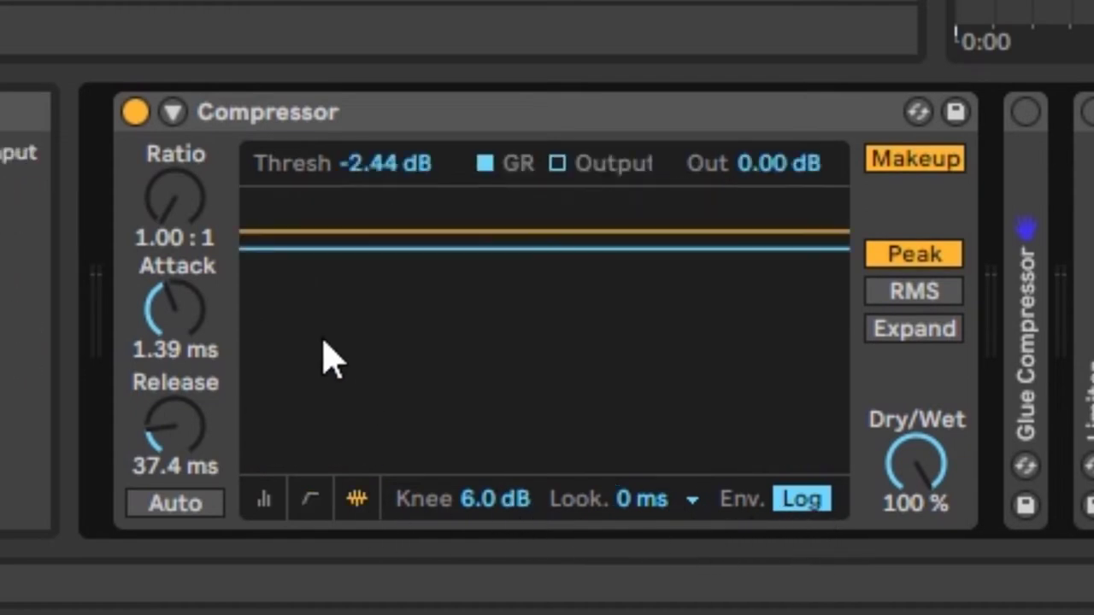
{"action": "left_click", "coordinate": [309, 506]}
{"action": "left_click", "coordinate": [276, 503]}
{"action": "left_click", "coordinate": [310, 504]}
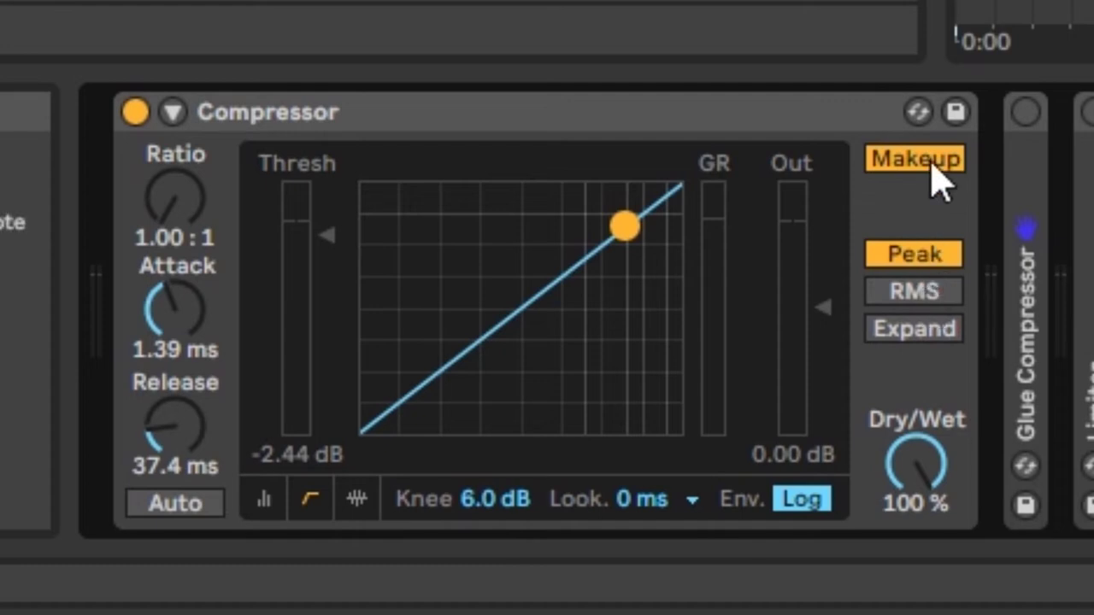
- Bypass and re-enable the Compressor, and show its sidechain and EQ settings briefly before hiding them again
{"action": "left_click", "coordinate": [915, 464]}
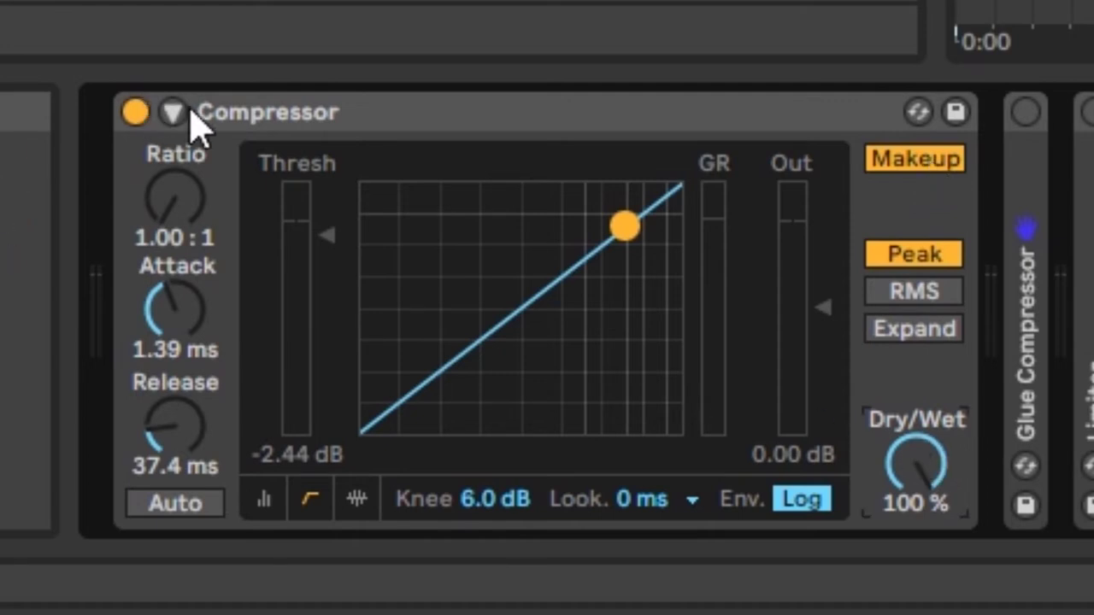
{"action": "left_click", "coordinate": [137, 112]}
{"action": "left_click", "coordinate": [137, 112]}
{"action": "left_click", "coordinate": [172, 112]}
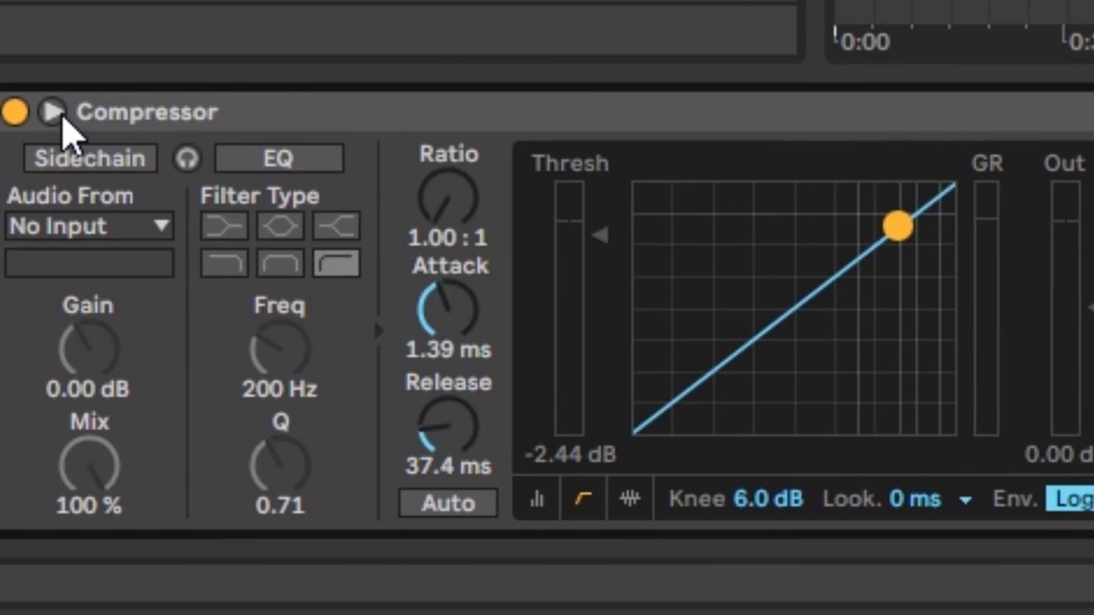
{"action": "left_click", "coordinate": [57, 115]}
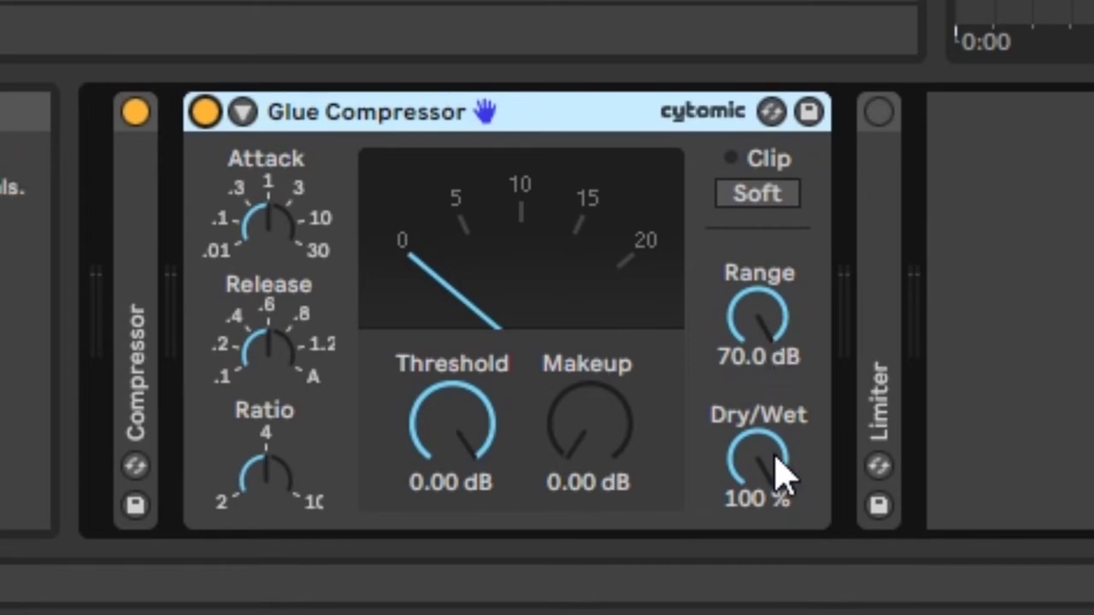
- Unfold the Limiter, look at its lookahead choices, and replace automatic release with a manual release of 36.7 ms
{"action": "double_click", "coordinate": [889, 341]}
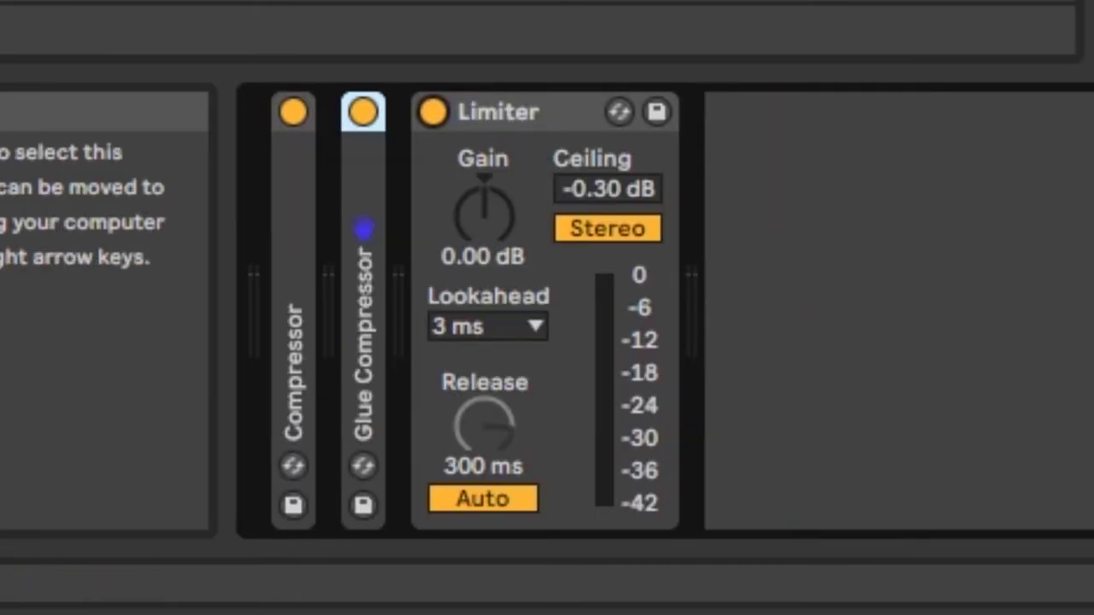
{"action": "left_click", "coordinate": [519, 328]}
{"action": "left_click", "coordinate": [523, 335]}
{"action": "left_click", "coordinate": [494, 503]}
{"action": "mouse_move", "coordinate": [481, 452]}
{"action": "left_mouse_down"}
{"action": "mouse_move", "coordinate": [481, 478]}
{"action": "mouse_move", "coordinate": [481, 452]}
{"action": "left_mouse_up"}
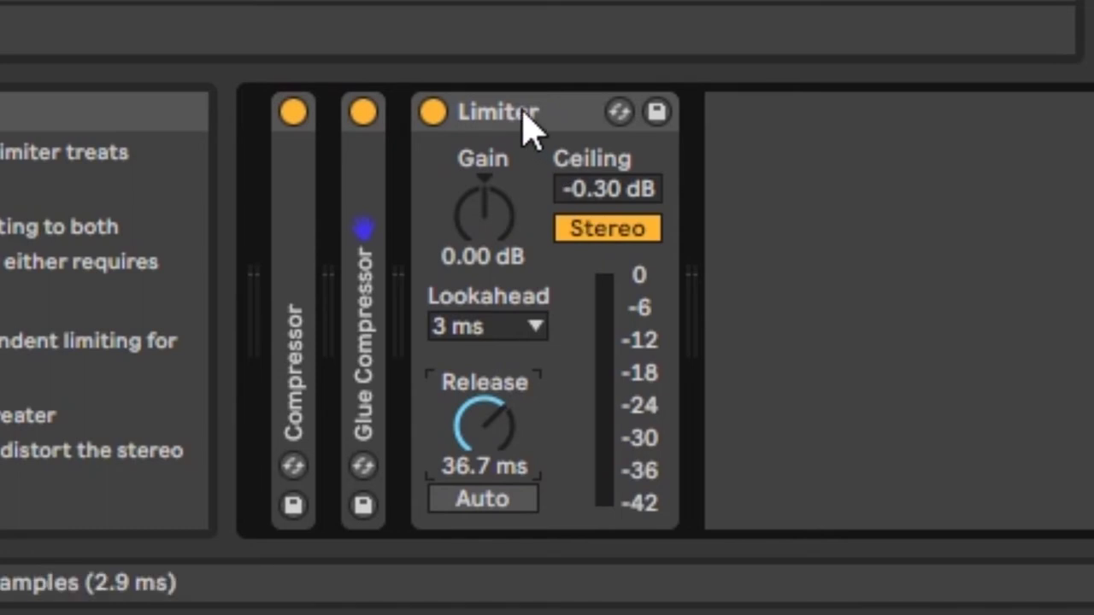
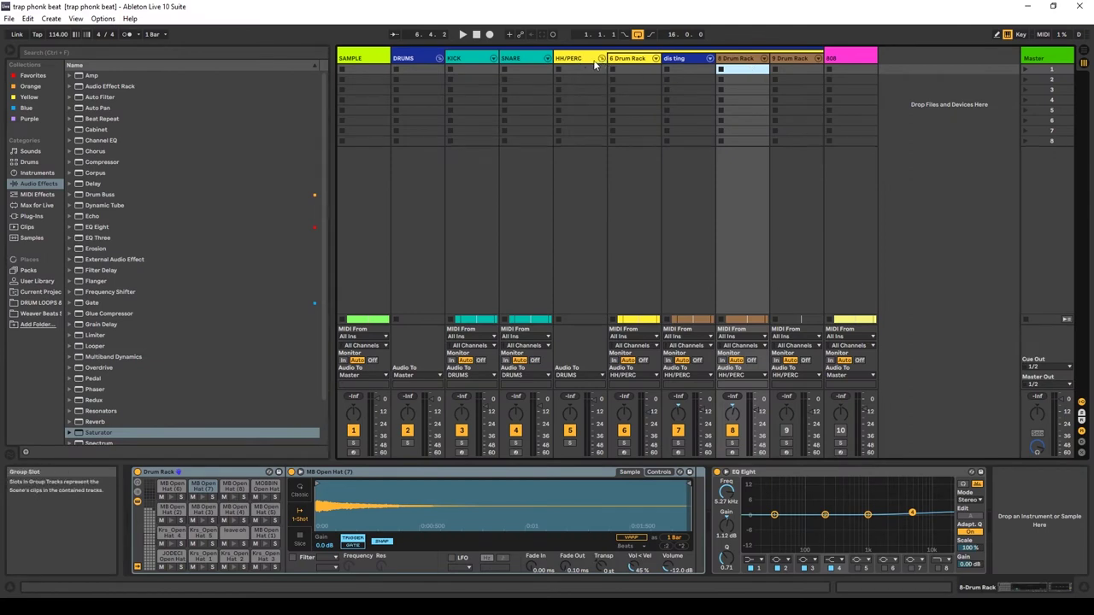
- In the trap phonk beat set, fold the HH/PERC and DRUMS groups and play the beat with the SAMPLE track selected
{"action": "left_click", "coordinate": [601, 57]}
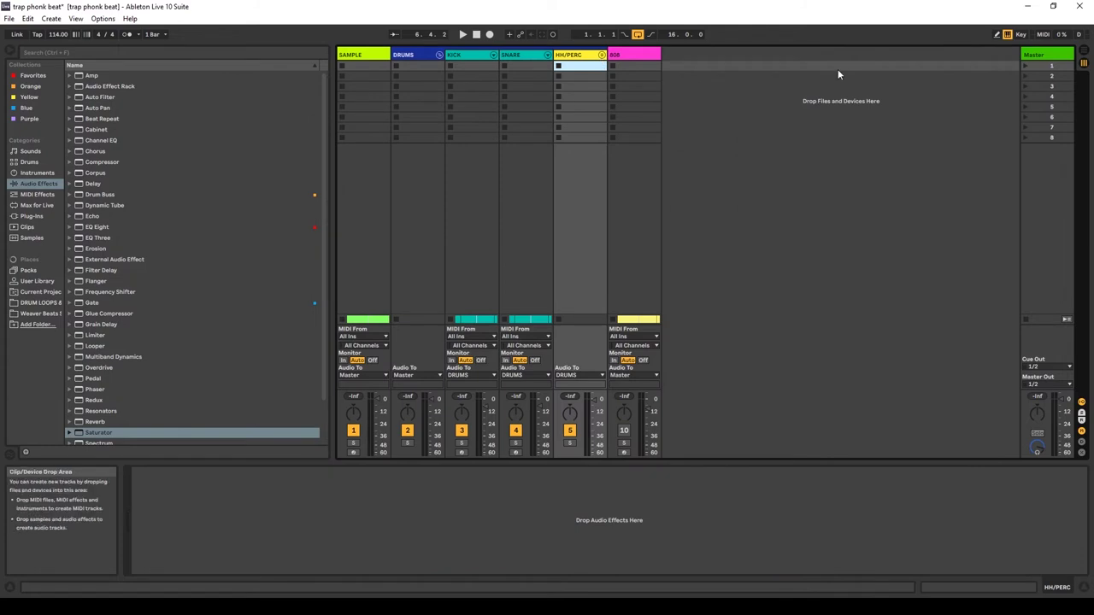
{"action": "left_click", "coordinate": [439, 55]}
{"action": "left_click", "coordinate": [413, 57]}
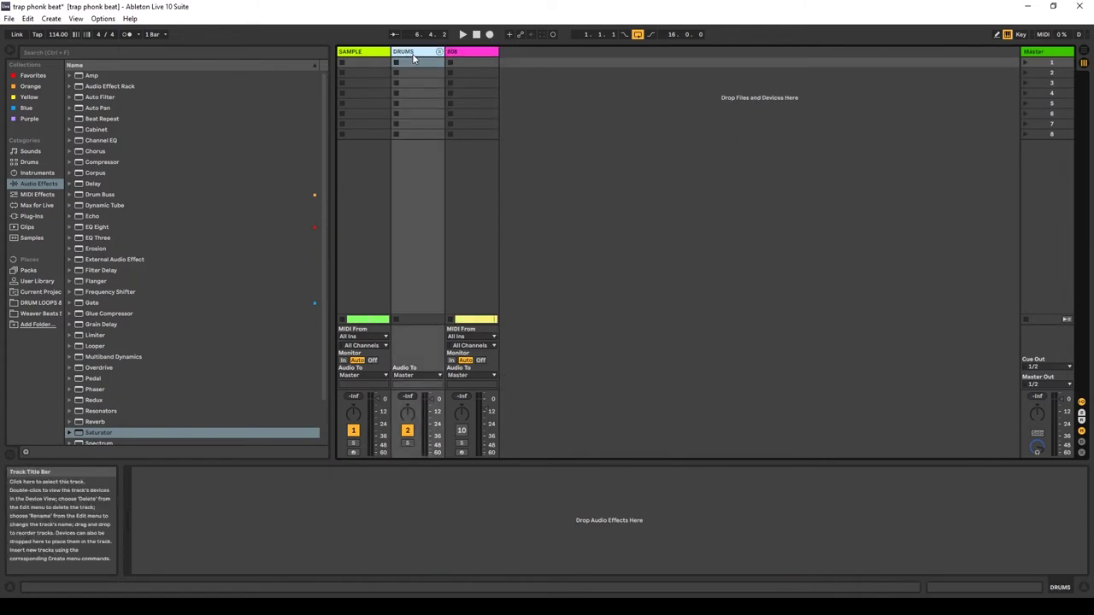
{"action": "key", "text": "Left"}
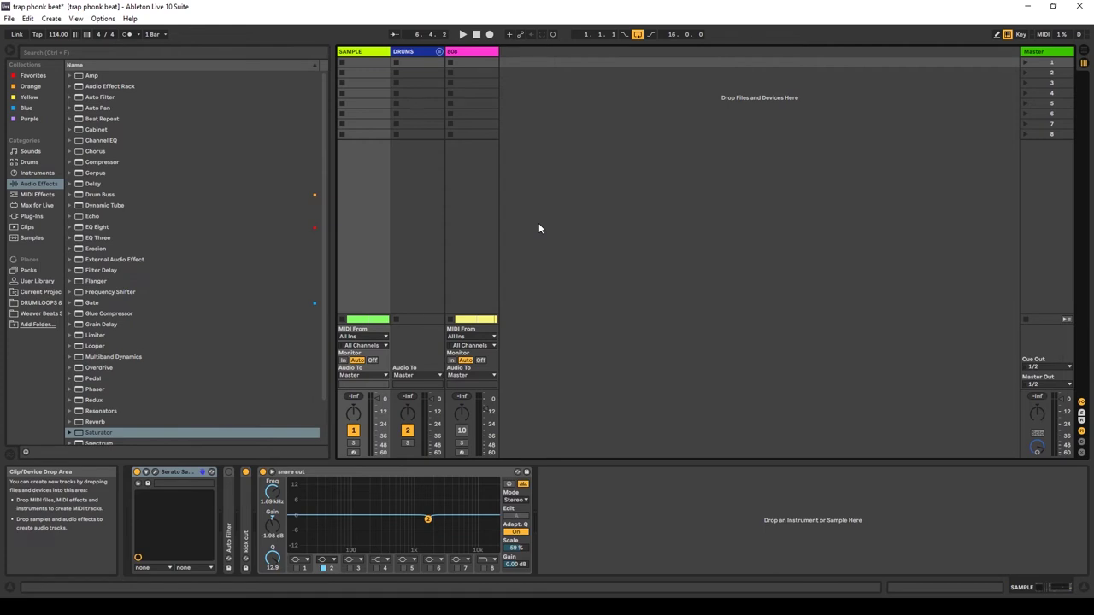
{"action": "key", "text": "space"}
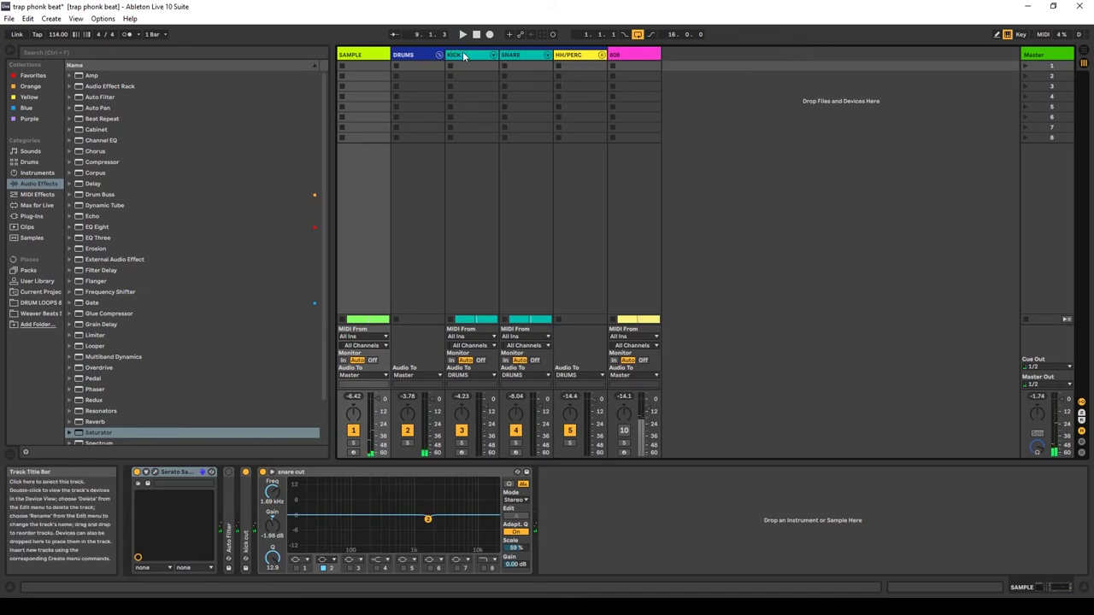
- Add a Compressor after the Drum Rack on the KICK track and enable its makeup gain
{"action": "left_click", "coordinate": [464, 56]}
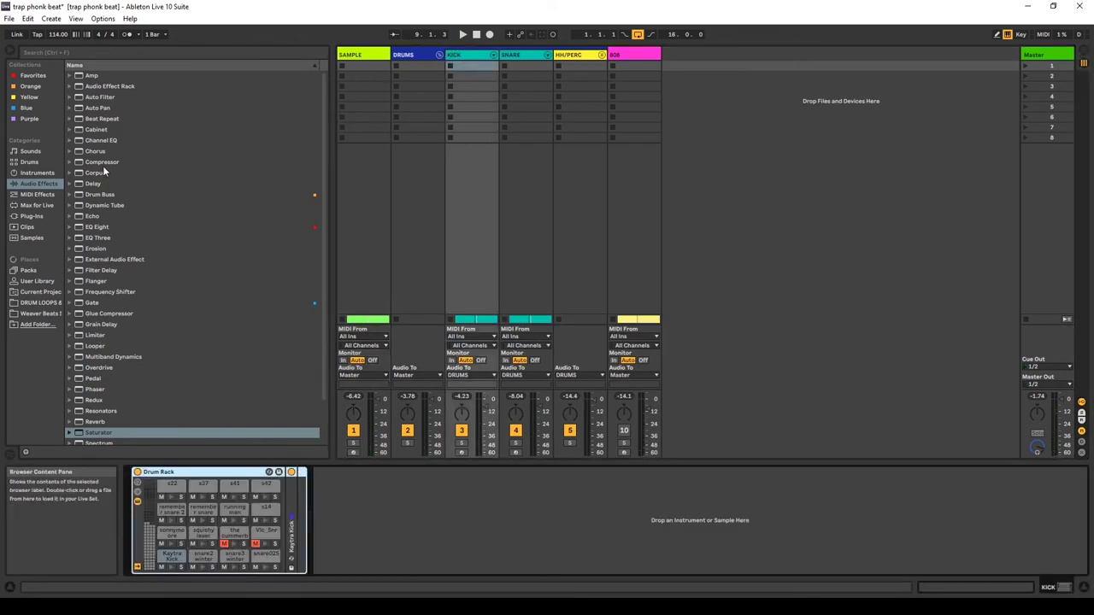
{"action": "left_click_drag", "start_coordinate": [103, 164], "coordinate": [359, 535]}
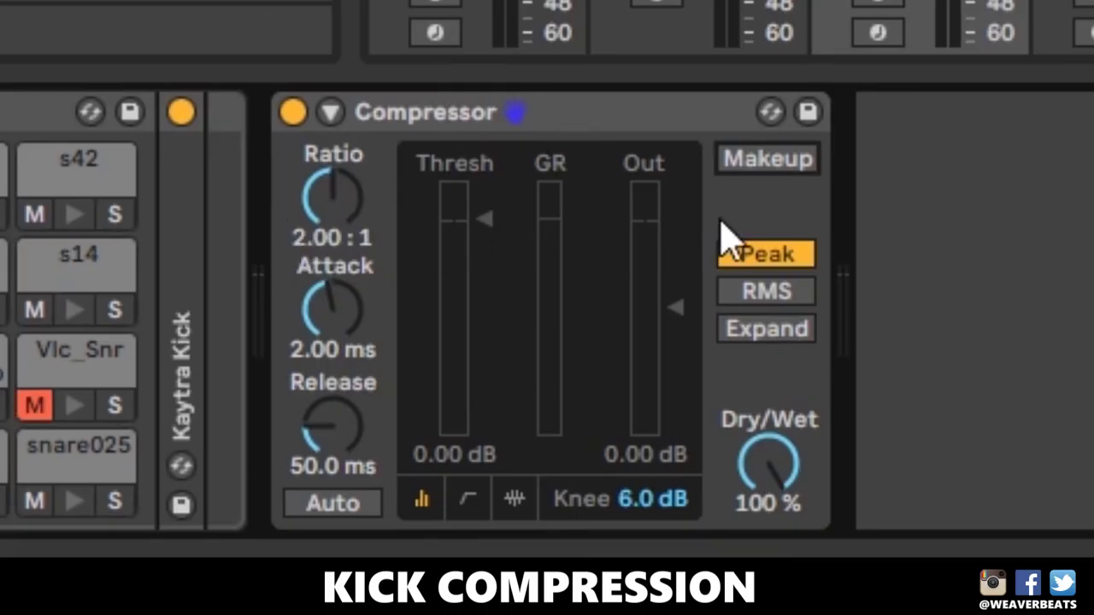
{"action": "left_click", "coordinate": [729, 165]}
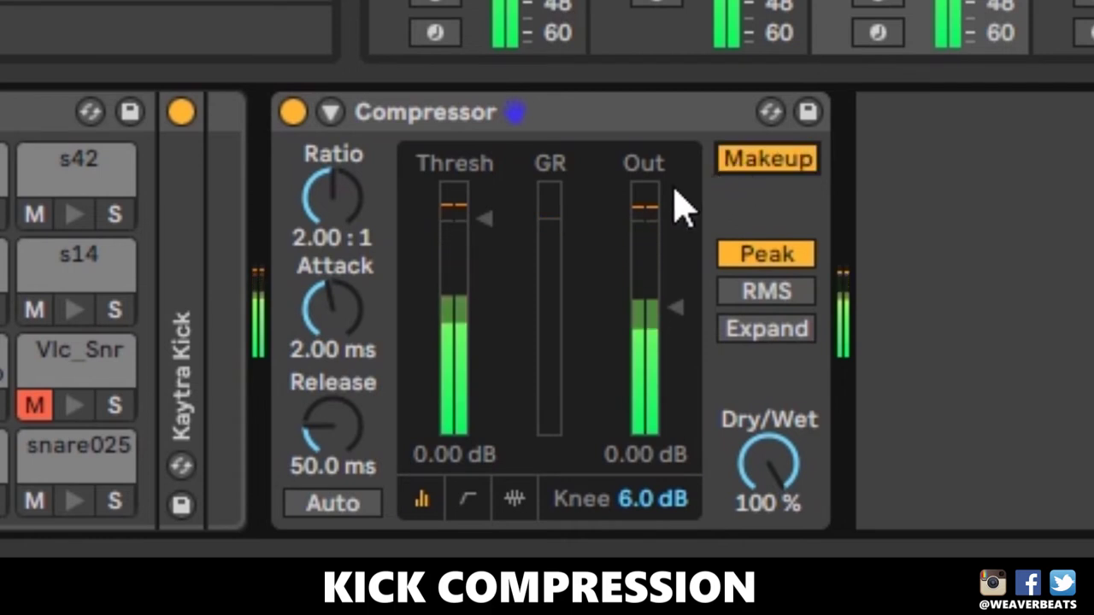
- Set the kick Compressor's threshold to -2.44 dB, ratio to 3.15:1, release to 85.7 ms and attack to 2.40 ms
{"action": "left_click_drag", "start_coordinate": [471, 227], "coordinate": [470, 248]}
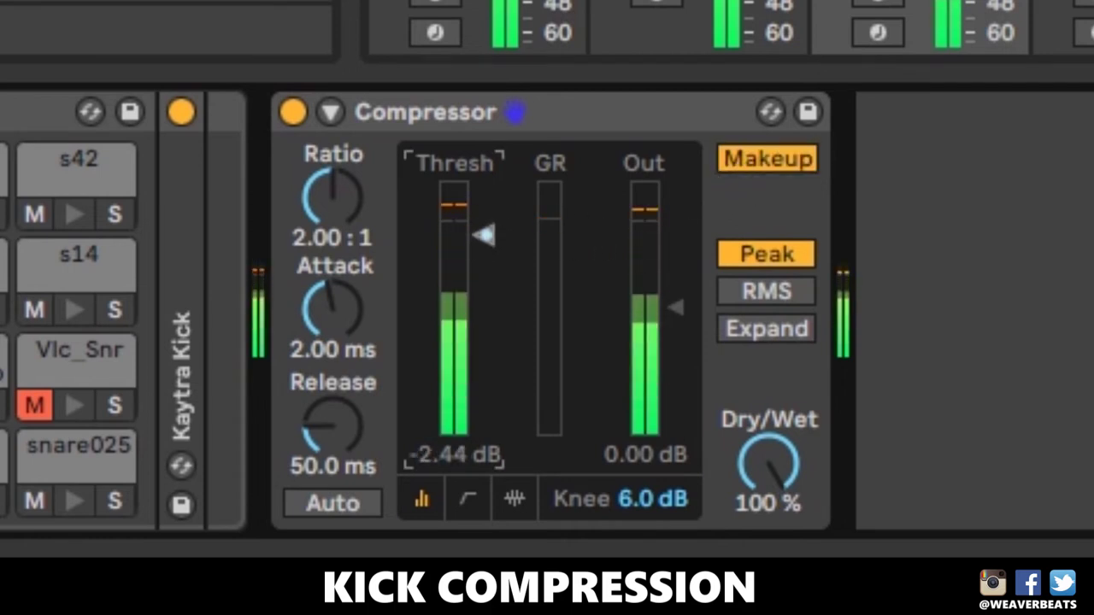
{"action": "left_click", "coordinate": [311, 191]}
{"action": "left_click_drag", "start_coordinate": [325, 256], "coordinate": [325, 239]}
{"action": "left_click_drag", "start_coordinate": [329, 308], "coordinate": [323, 457]}
{"action": "mouse_move", "coordinate": [324, 346]}
{"action": "left_mouse_down"}
{"action": "mouse_move", "coordinate": [325, 329]}
{"action": "mouse_move", "coordinate": [342, 342]}
{"action": "left_mouse_up"}
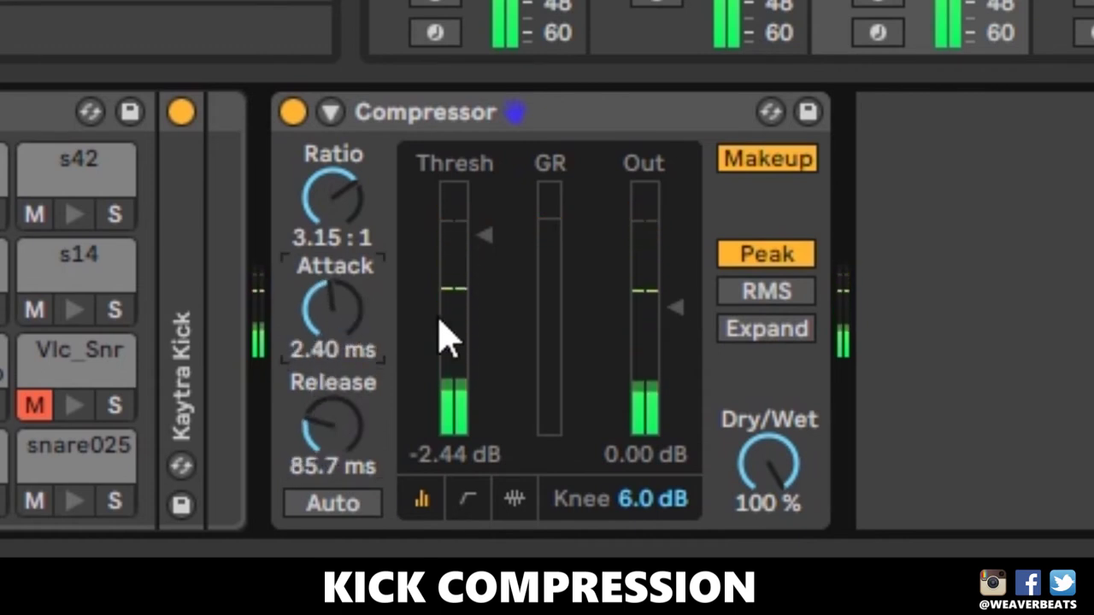
- Try a ratio of 3.32:1 with an attack of 1.39 ms on the kick Compressor
{"action": "left_click", "coordinate": [310, 191]}
{"action": "left_click_drag", "start_coordinate": [346, 224], "coordinate": [347, 214]}
{"action": "left_click_drag", "start_coordinate": [359, 305], "coordinate": [354, 334]}
{"action": "left_click", "coordinate": [331, 445]}
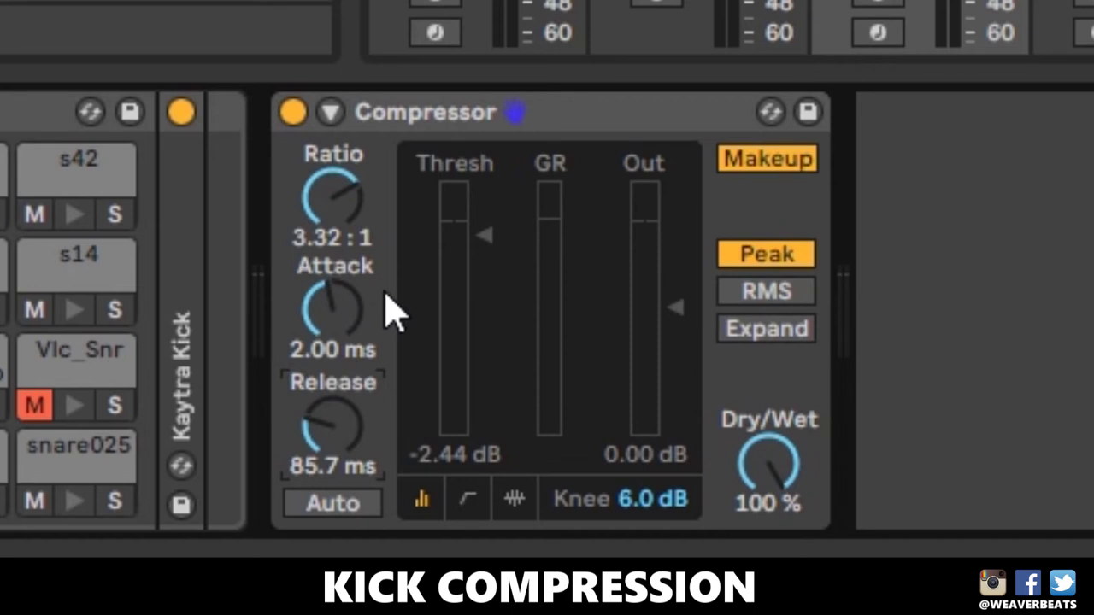
{"action": "mouse_move", "coordinate": [357, 359]}
{"action": "left_mouse_down"}
{"action": "mouse_move", "coordinate": [357, 376]}
{"action": "mouse_move", "coordinate": [357, 359]}
{"action": "left_mouse_up"}
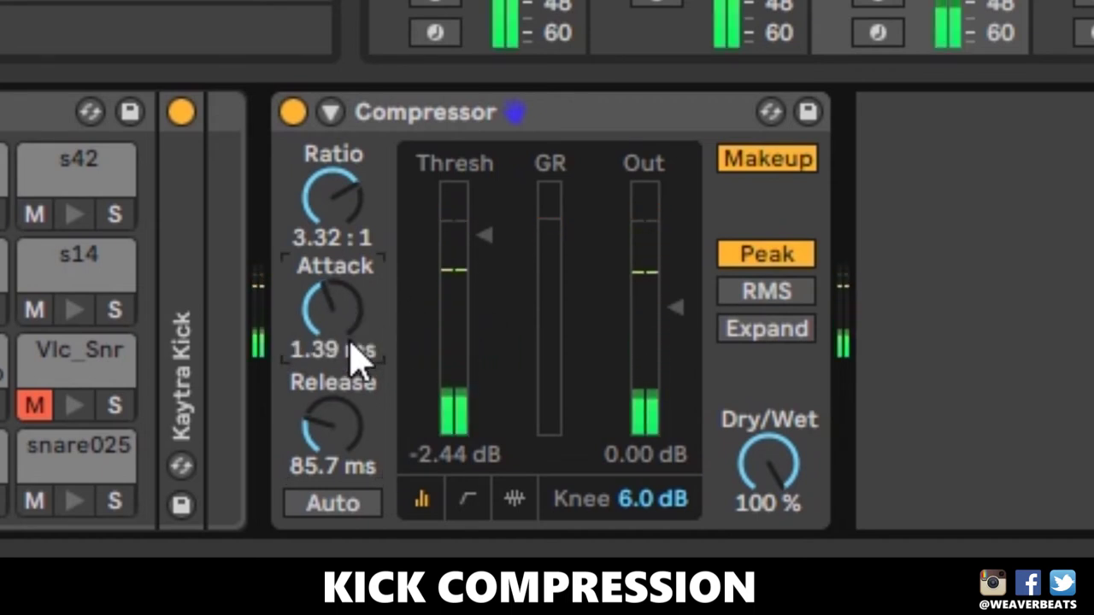
- Try a slower attack of 4.16 ms and a release of 121 ms on the kick Compressor
{"action": "scroll", "coordinate": [321, 423], "scroll_direction": "up", "scroll_amount": 3}
{"action": "key", "text": "Up"}
{"action": "key", "text": "Up"}
{"action": "key", "text": "Up"}
{"action": "key", "text": "Up"}
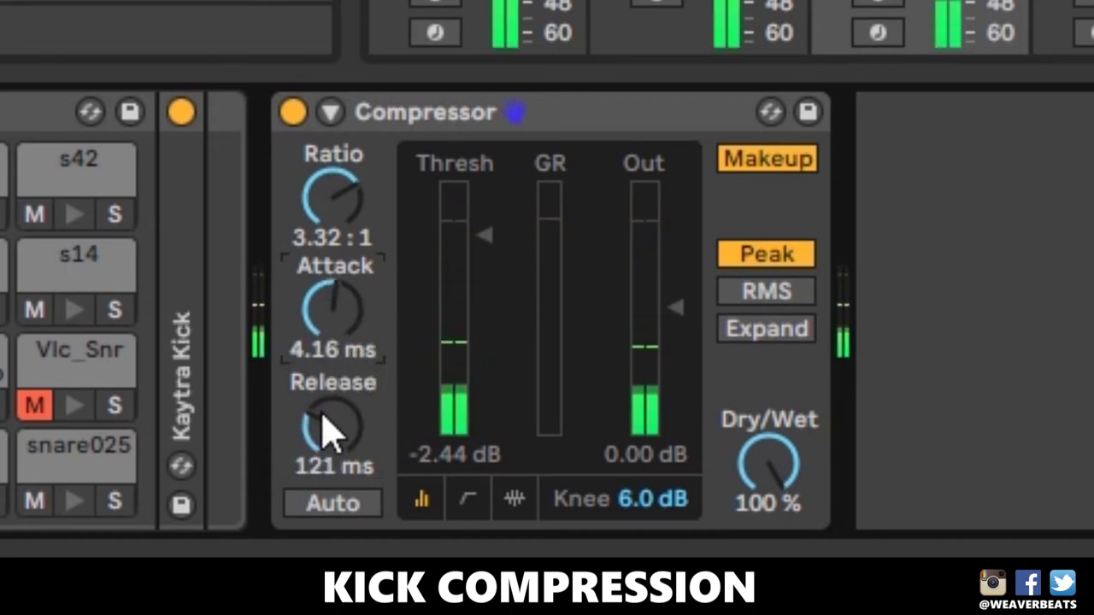
- Set the kick Compressor's release to 113 ms, attack to 0.88 ms and ratio to 2.80:1 during playback
{"action": "scroll", "coordinate": [329, 428], "scroll_direction": "up", "scroll_amount": 3}
{"action": "scroll", "coordinate": [334, 337], "scroll_direction": "down", "scroll_amount": 4}
{"action": "scroll", "coordinate": [334, 415], "scroll_direction": "down", "scroll_amount": 2}
{"action": "key", "text": "Down"}
{"action": "key", "text": "Down"}
{"action": "scroll", "coordinate": [333, 427], "scroll_direction": "down", "scroll_amount": 4}
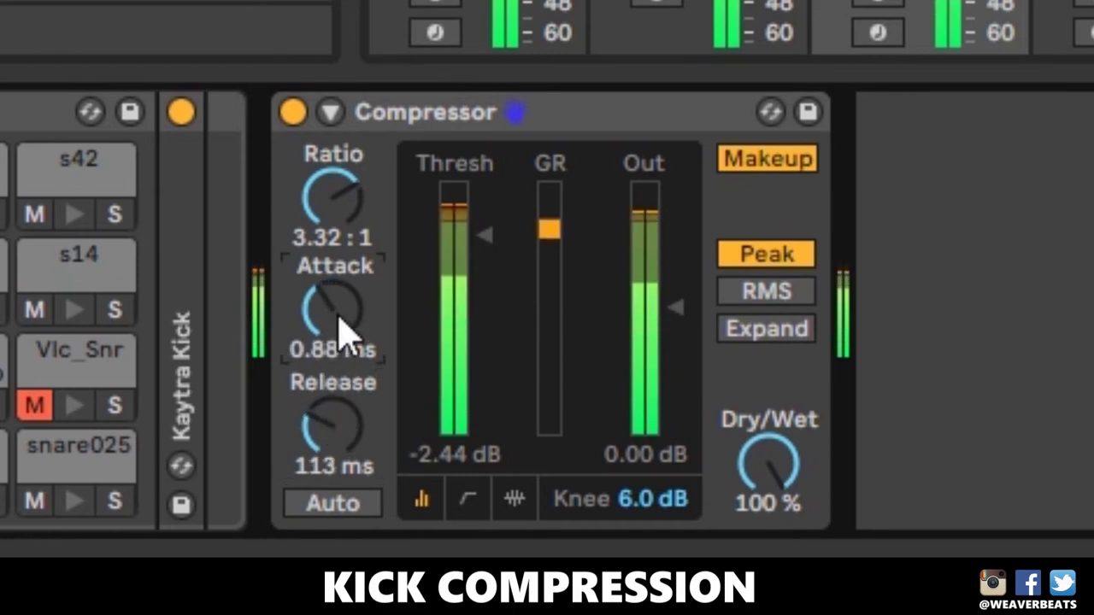
{"action": "scroll", "coordinate": [333, 195], "scroll_direction": "down", "scroll_amount": 2}
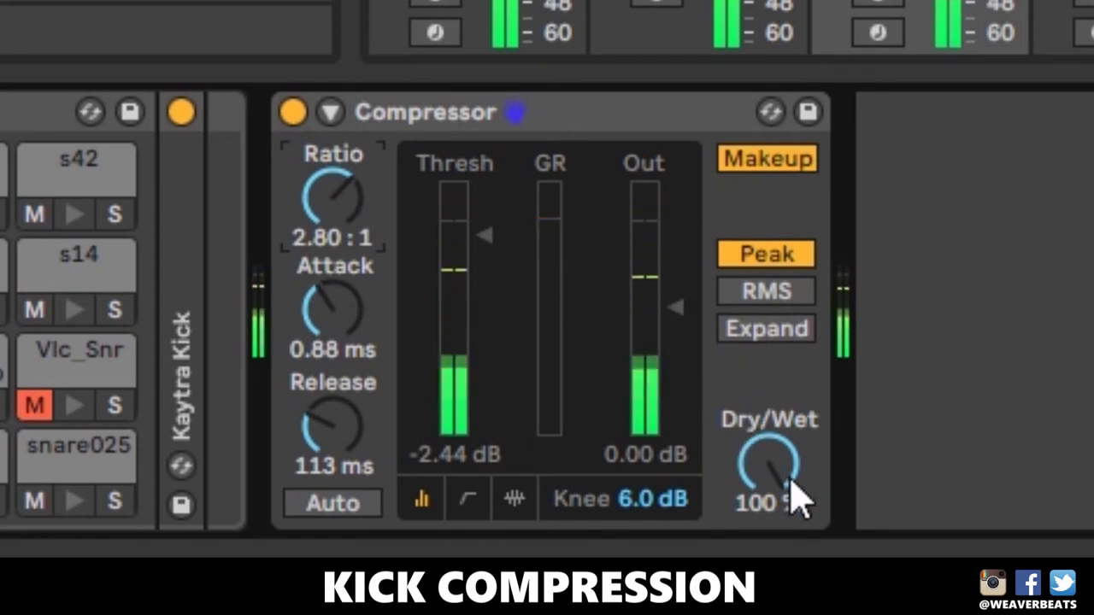
- Lower the kick Compressor's Dry/Wet mix to 33 % to blend in the uncompressed signal
{"action": "left_click_drag", "start_coordinate": [795, 500], "coordinate": [795, 564]}
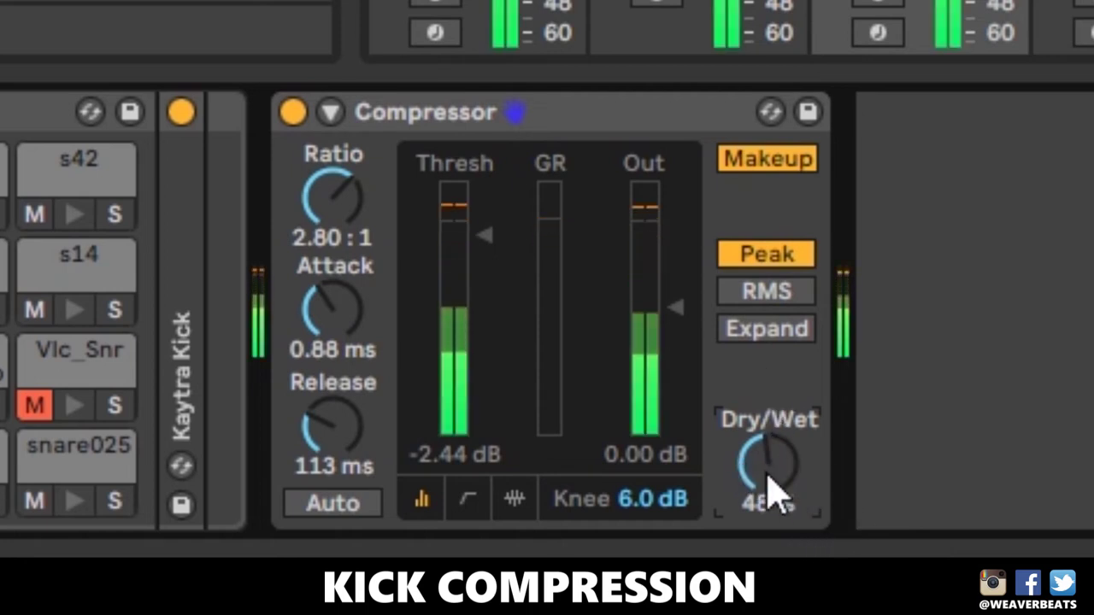
{"action": "mouse_move", "coordinate": [772, 480]}
{"action": "left_mouse_down"}
{"action": "mouse_move", "coordinate": [772, 491]}
{"action": "mouse_move", "coordinate": [776, 461]}
{"action": "mouse_move", "coordinate": [778, 475]}
{"action": "left_mouse_up"}
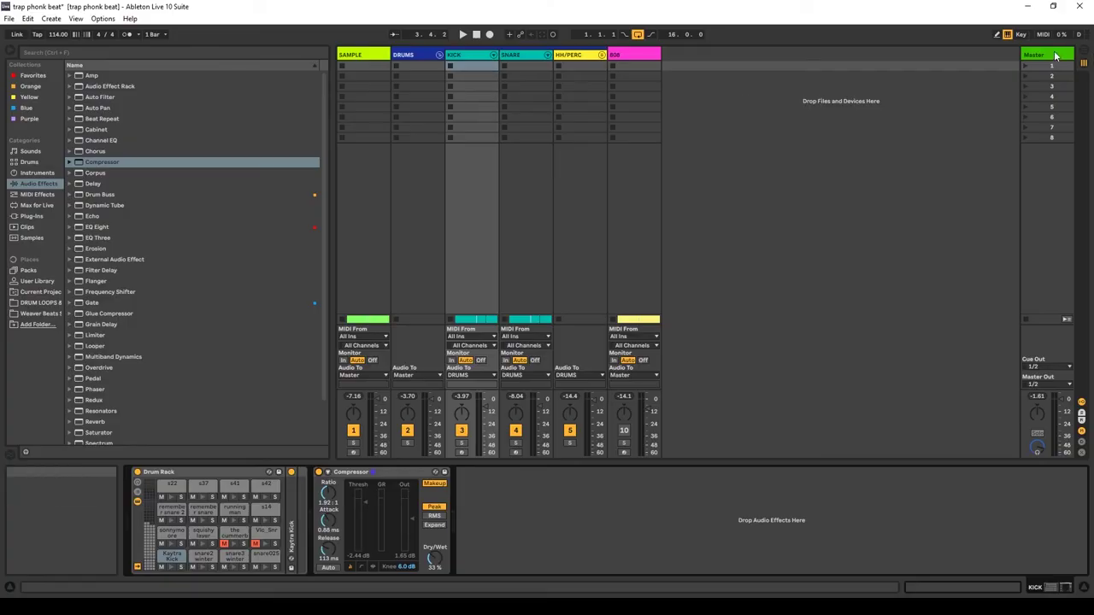
- Replace the Compressor on the master track with a Glue Compressor
{"action": "left_click", "coordinate": [1055, 56]}
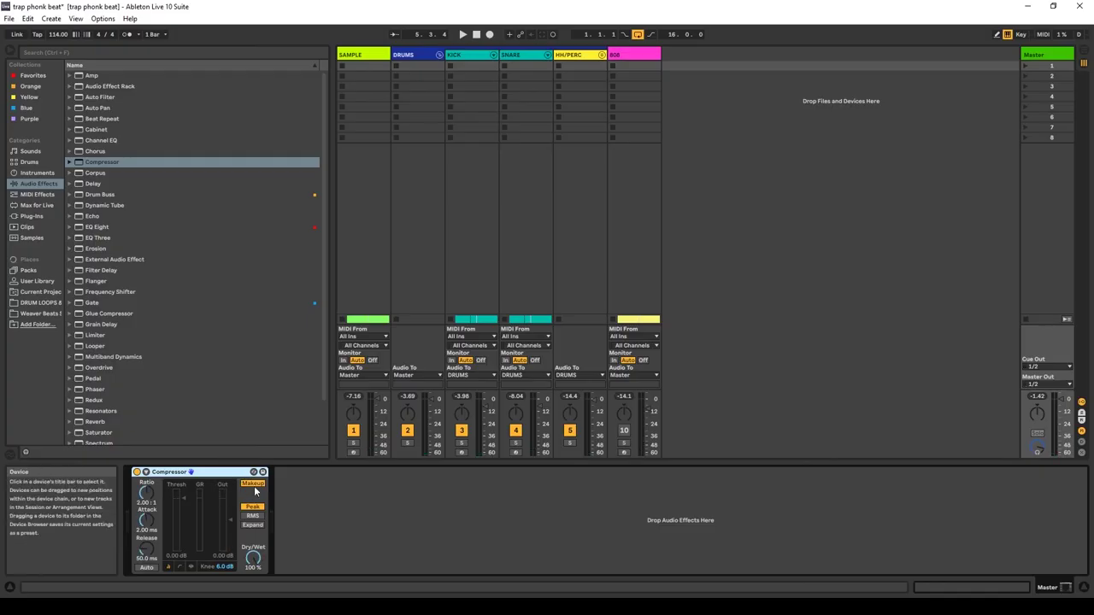
{"action": "left_click", "coordinate": [253, 486]}
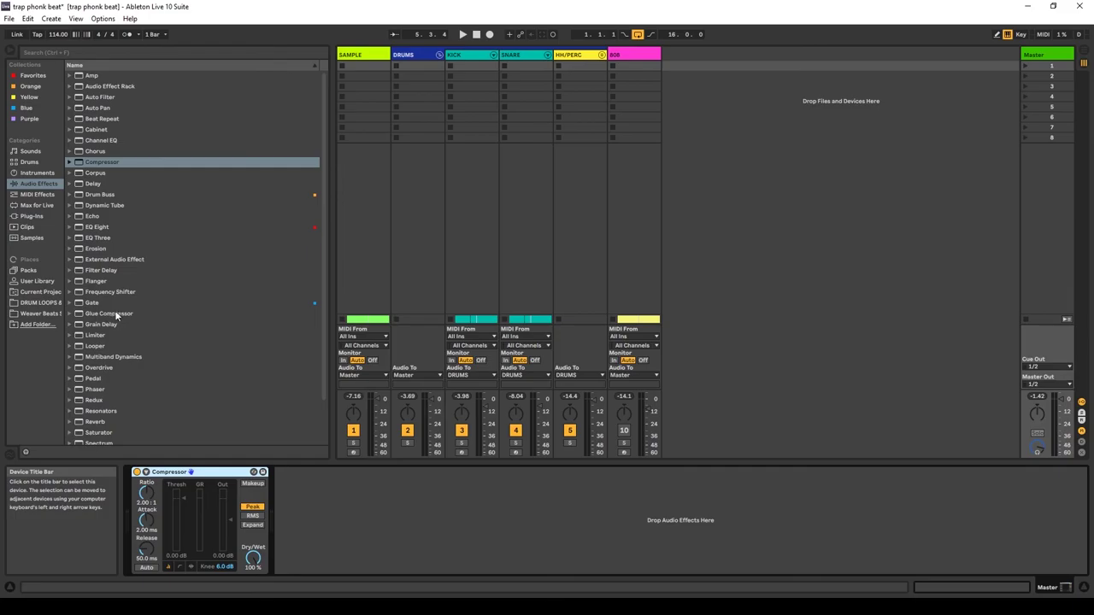
{"action": "key", "text": "Delete"}
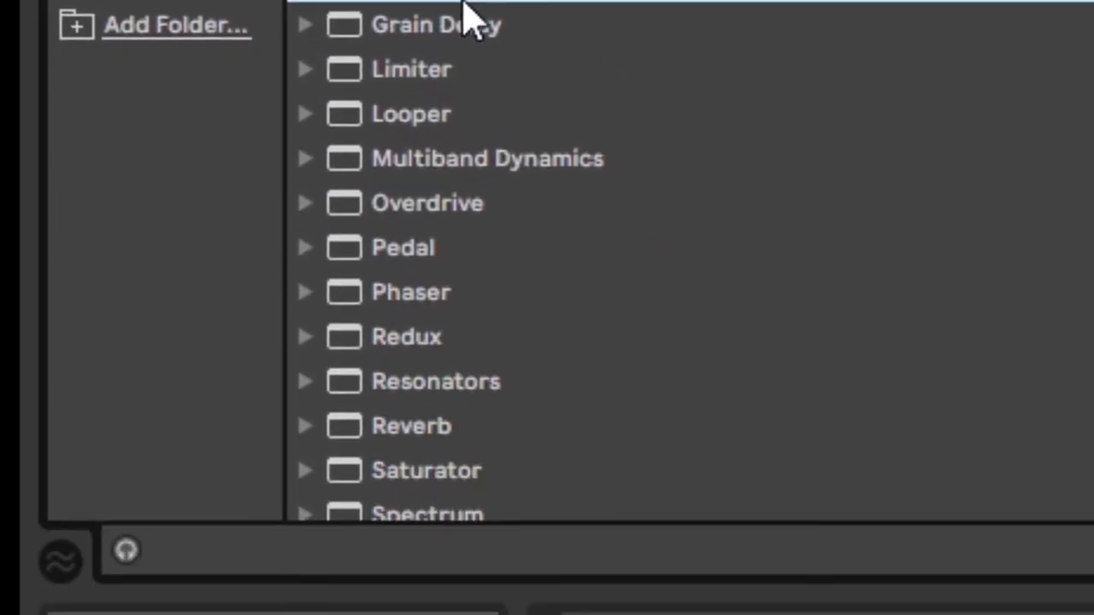
{"action": "left_click_drag", "start_coordinate": [108, 316], "coordinate": [240, 549]}
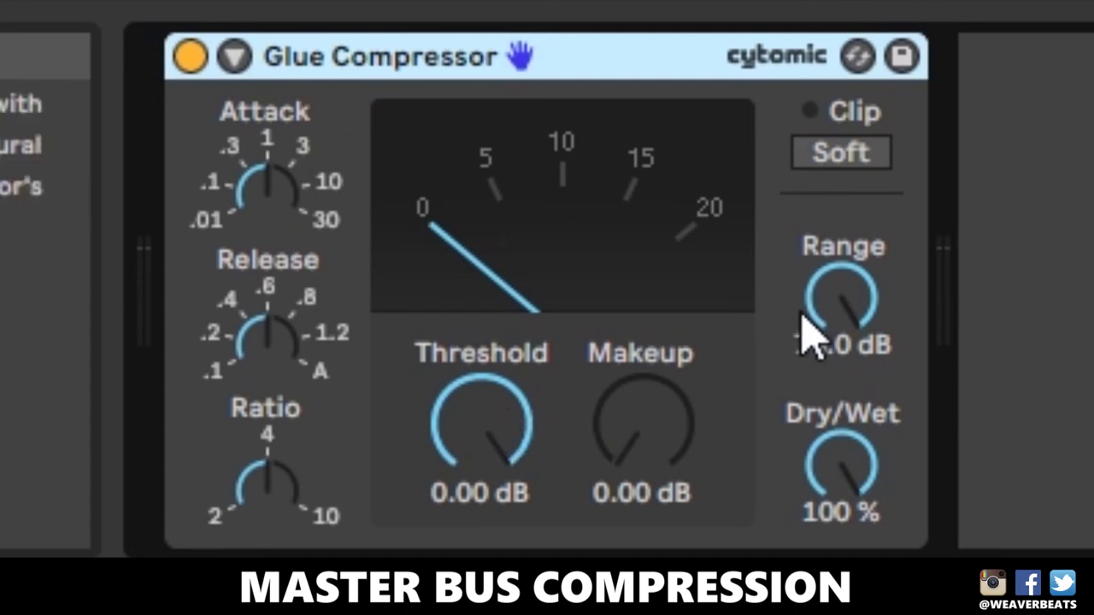
- Lower the master Glue Compressor's threshold to -4.44 dB, and shorten its attack to 0.3 and release to 0.4
{"action": "left_click", "coordinate": [653, 423]}
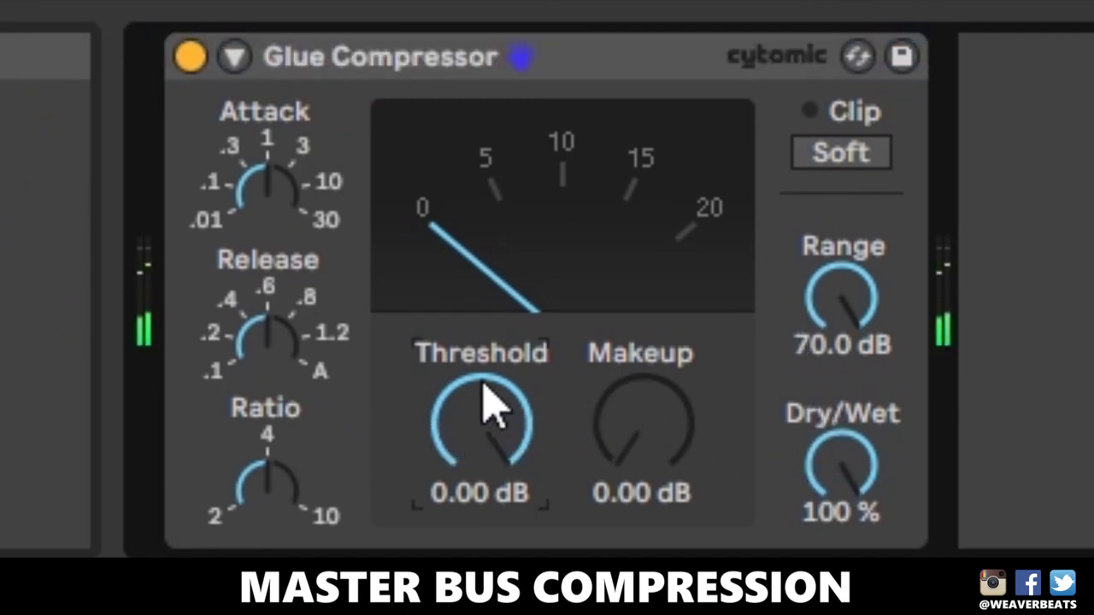
{"action": "left_click", "coordinate": [475, 437]}
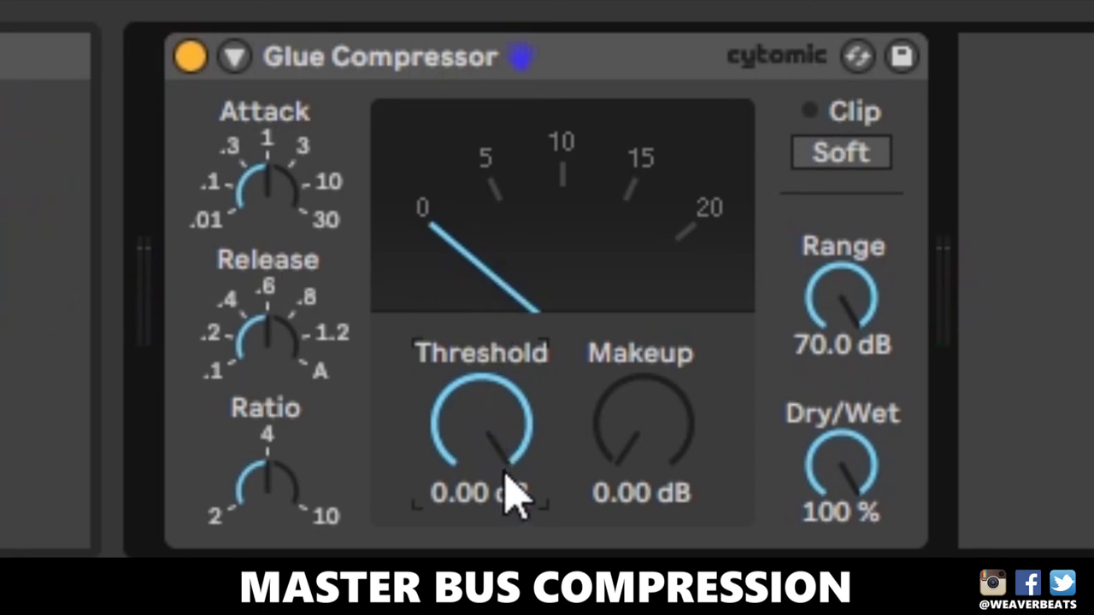
{"action": "left_click_drag", "start_coordinate": [513, 445], "coordinate": [479, 440]}
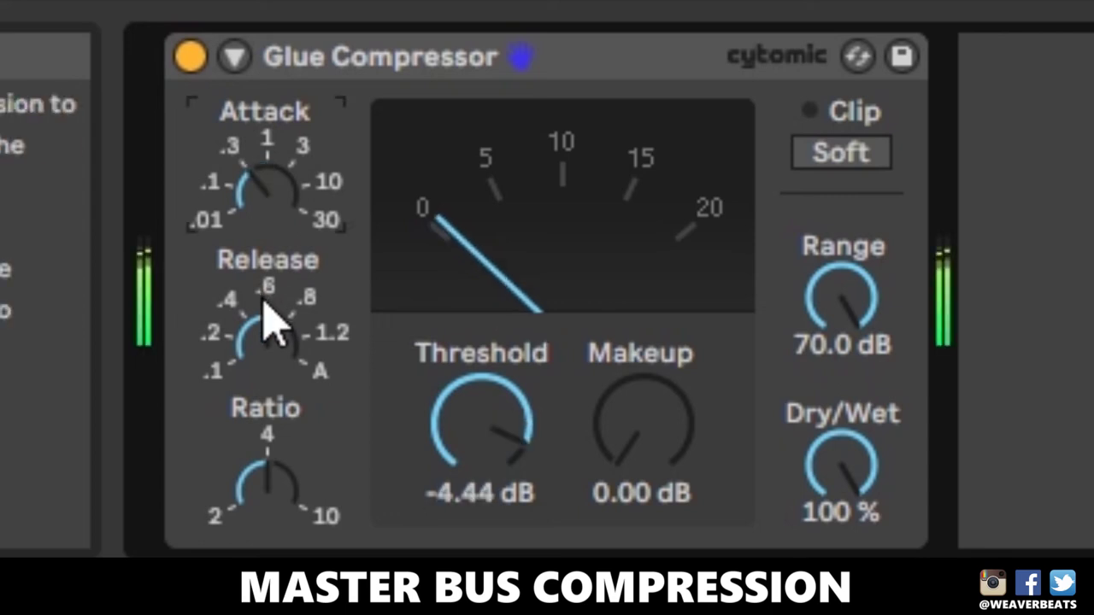
{"action": "left_click_drag", "start_coordinate": [273, 313], "coordinate": [273, 359]}
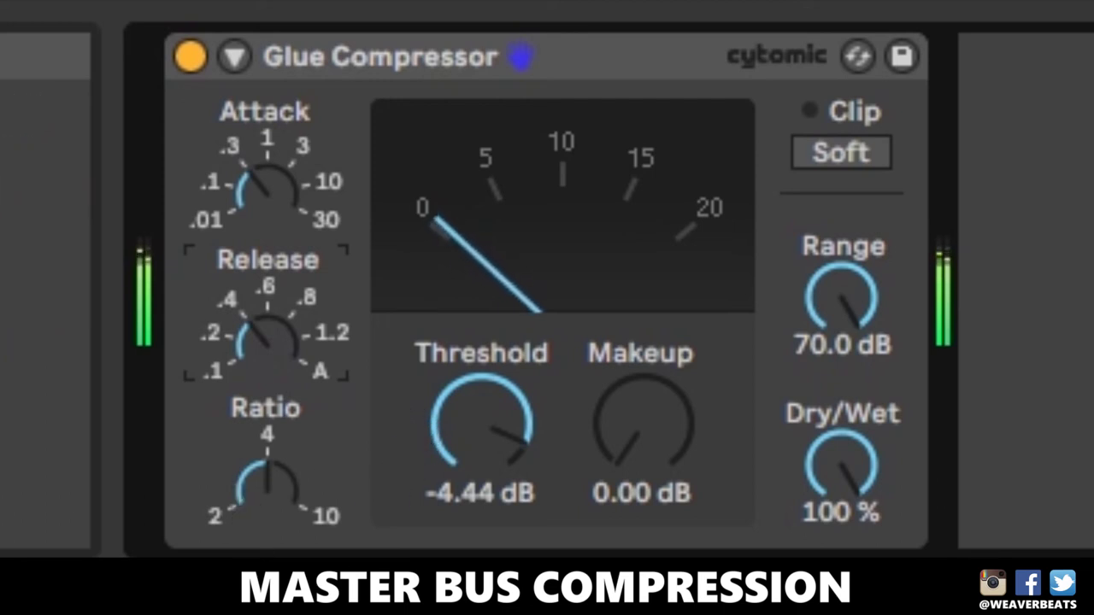
- Try a range of 8.68 dB with attack 0.1 and release 0.2 on the Glue Compressor, and restore the range to 70 dB
{"action": "left_click_drag", "start_coordinate": [842, 298], "coordinate": [842, 363]}
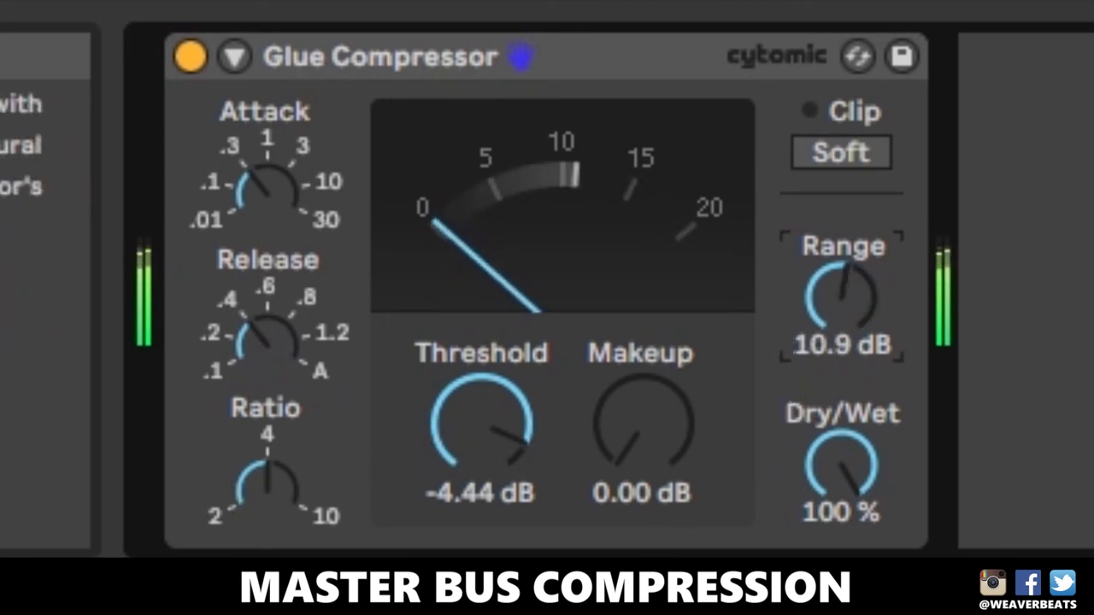
{"action": "left_click_drag", "start_coordinate": [836, 249], "coordinate": [836, 267]}
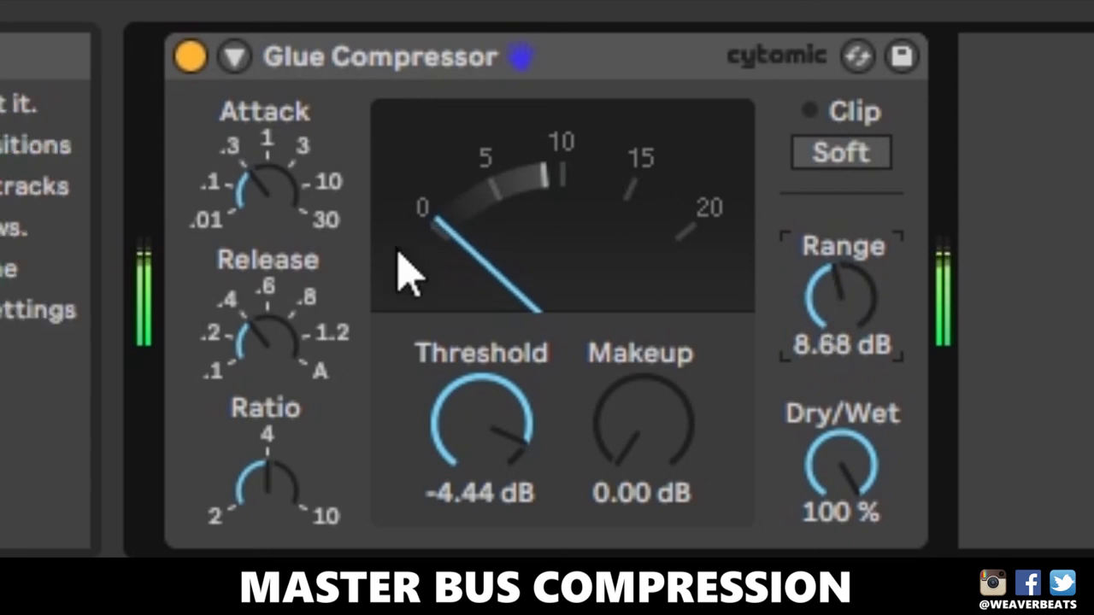
{"action": "left_click_drag", "start_coordinate": [289, 193], "coordinate": [290, 231]}
{"action": "left_click_drag", "start_coordinate": [283, 308], "coordinate": [285, 342]}
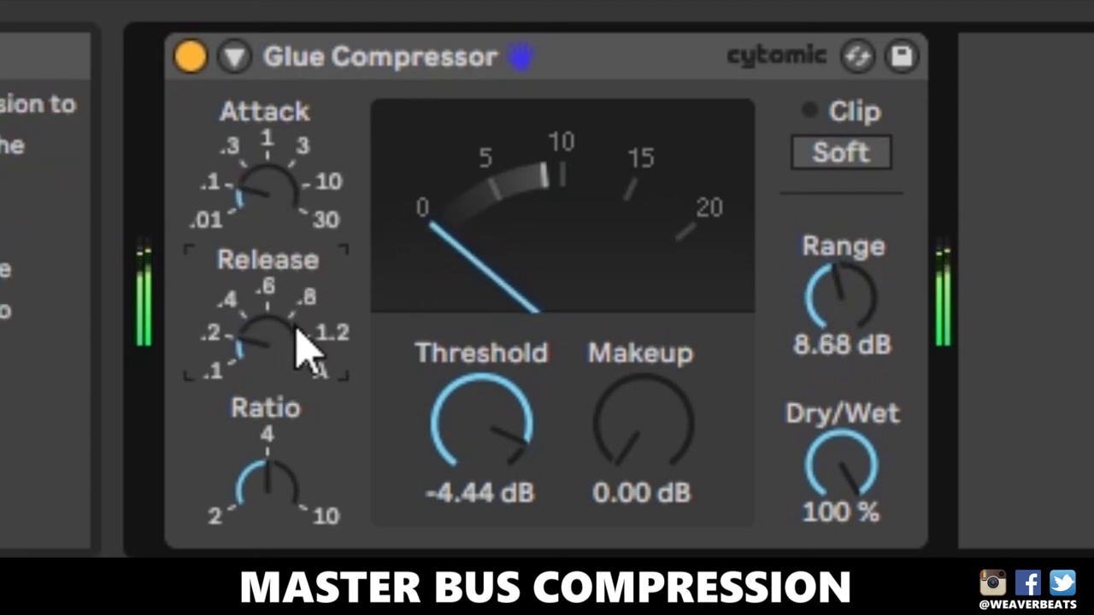
{"action": "left_click_drag", "start_coordinate": [795, 303], "coordinate": [794, 305]}
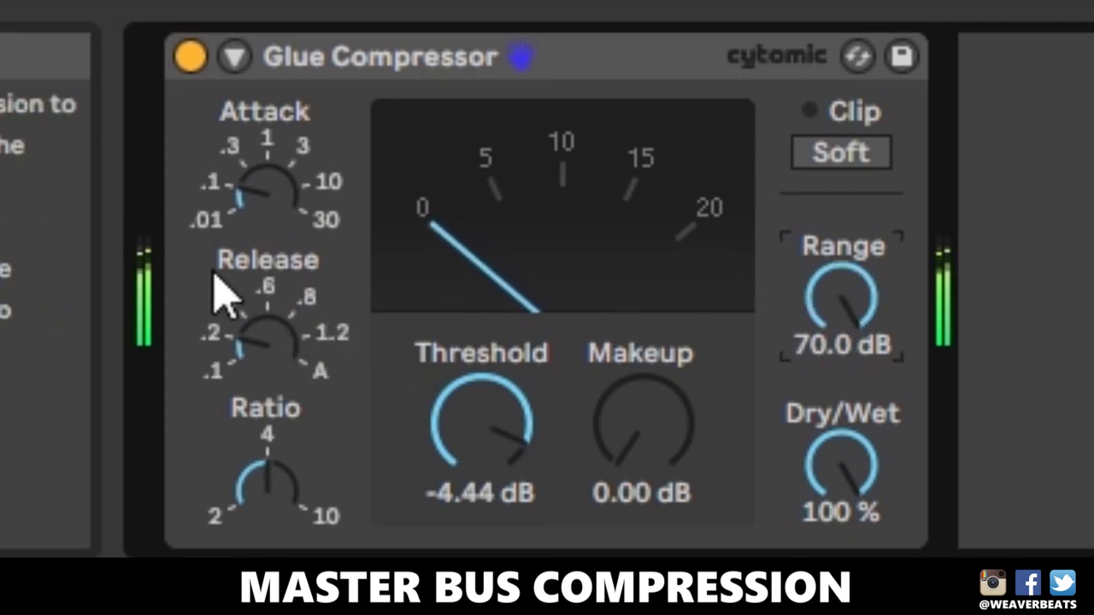
- Set the master Glue Compressor's attack to 0.01, release to 0.1, range to 4.54 dB and Dry/Wet mix to 67 %
{"action": "left_click_drag", "start_coordinate": [275, 224], "coordinate": [275, 224]}
{"action": "left_click_drag", "start_coordinate": [274, 367], "coordinate": [267, 308]}
{"action": "left_click_drag", "start_coordinate": [261, 221], "coordinate": [263, 195]}
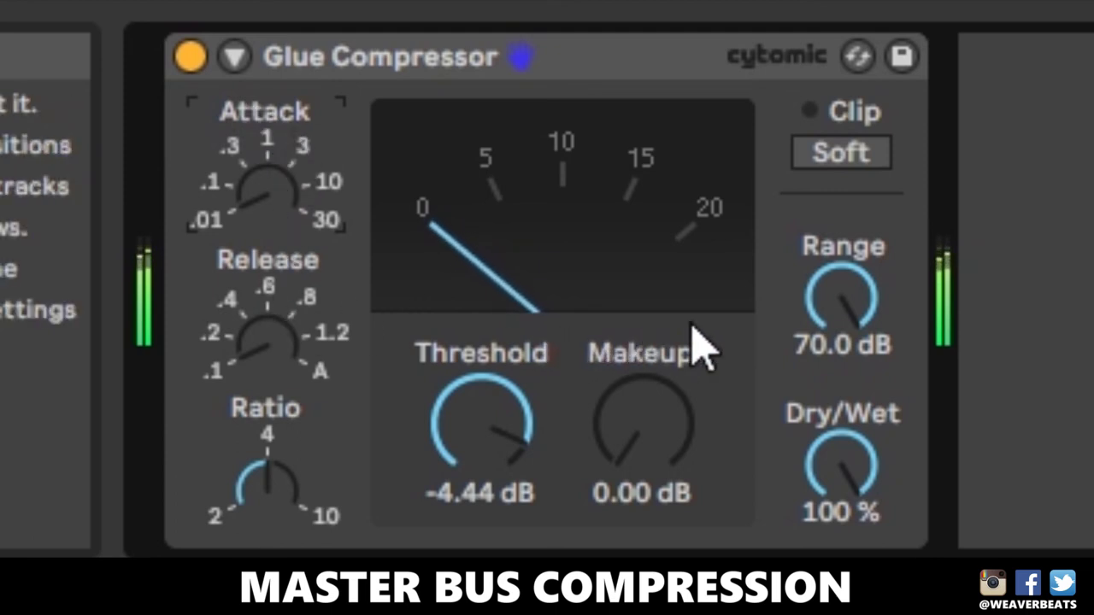
{"action": "mouse_move", "coordinate": [842, 281]}
{"action": "left_mouse_down"}
{"action": "mouse_move", "coordinate": [854, 285]}
{"action": "mouse_move", "coordinate": [837, 306]}
{"action": "mouse_move", "coordinate": [849, 298]}
{"action": "mouse_move", "coordinate": [834, 279]}
{"action": "left_mouse_up"}
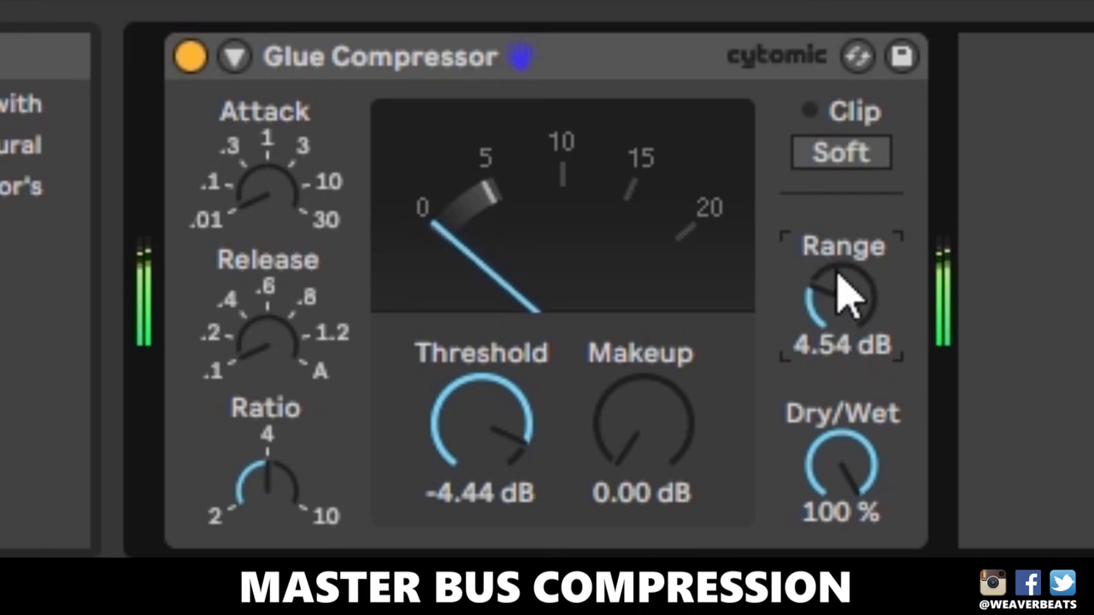
{"action": "left_click_drag", "start_coordinate": [816, 457], "coordinate": [843, 468]}
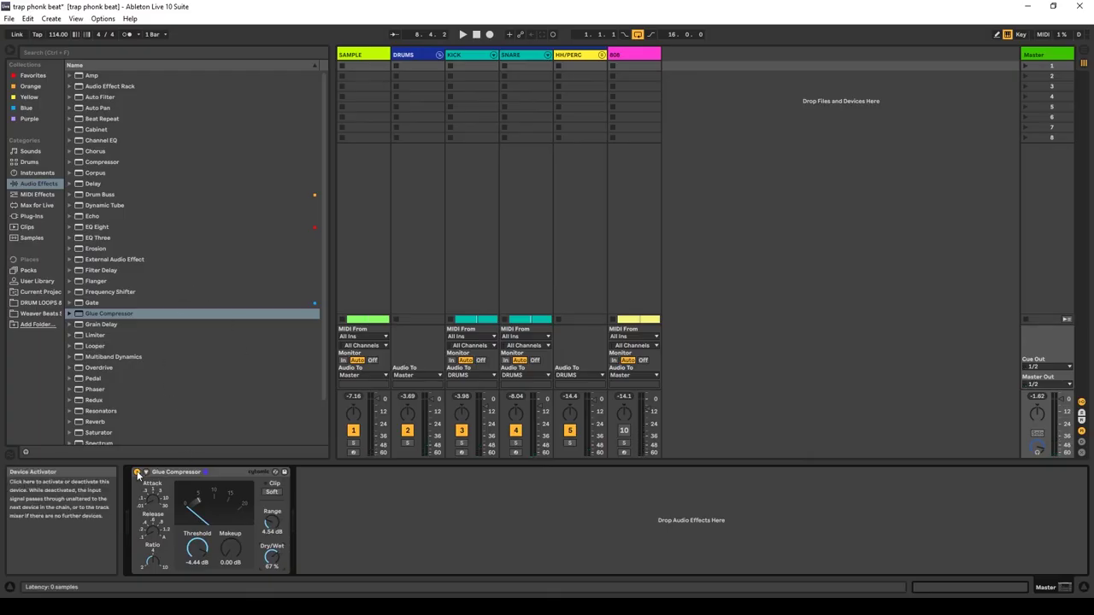
- Lower the Glue Compressor's Dry/Wet mix to 33 % during playback and bypass the device to compare the sound
{"action": "key", "text": "space"}
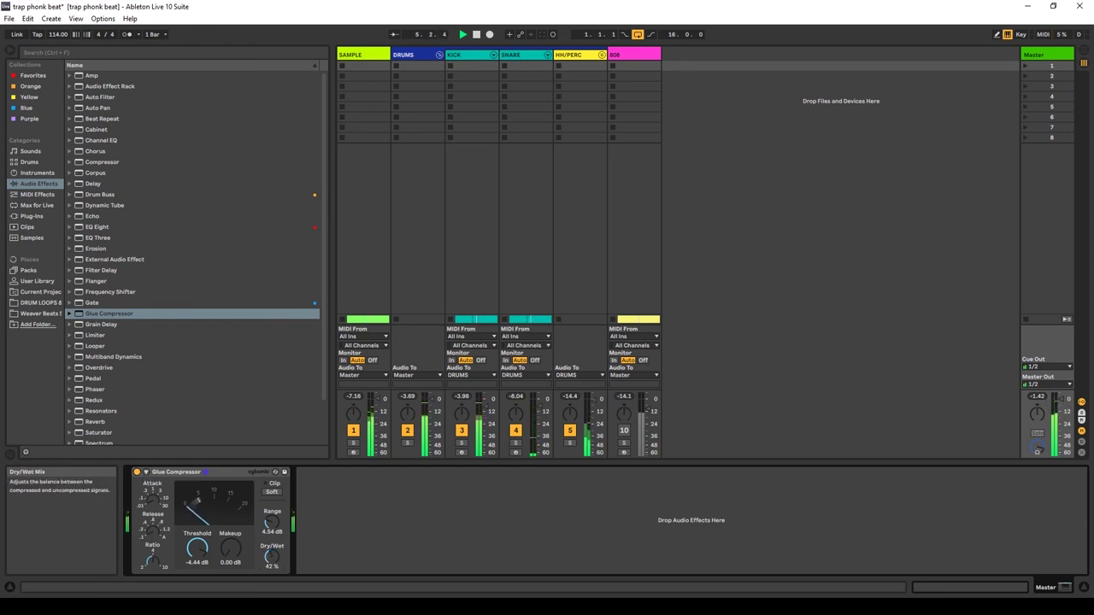
{"action": "left_click_drag", "start_coordinate": [273, 560], "coordinate": [274, 571]}
{"action": "left_click", "coordinate": [136, 473]}
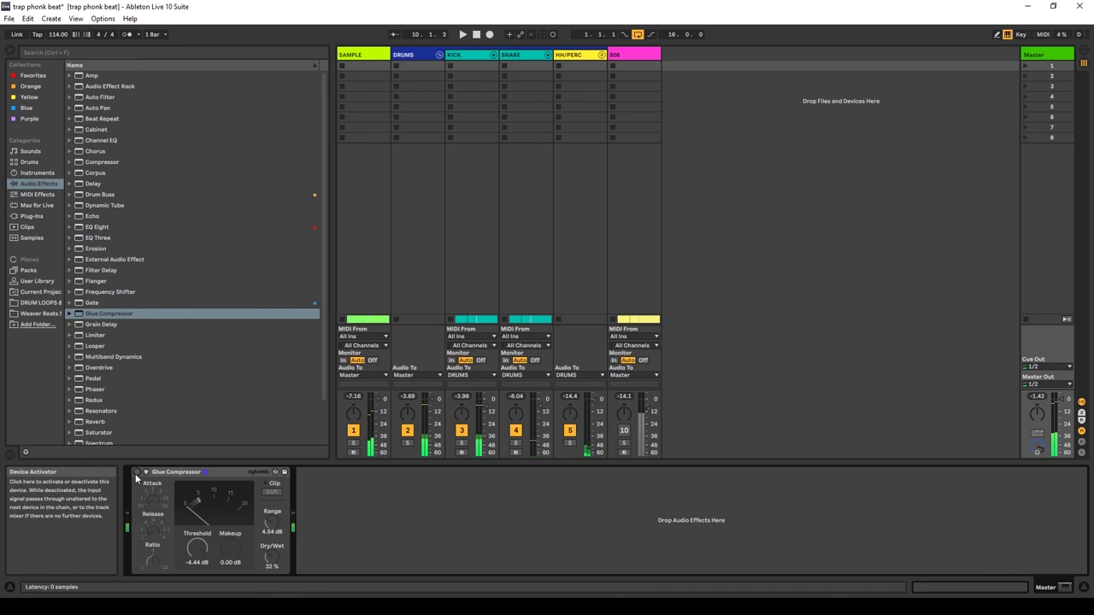